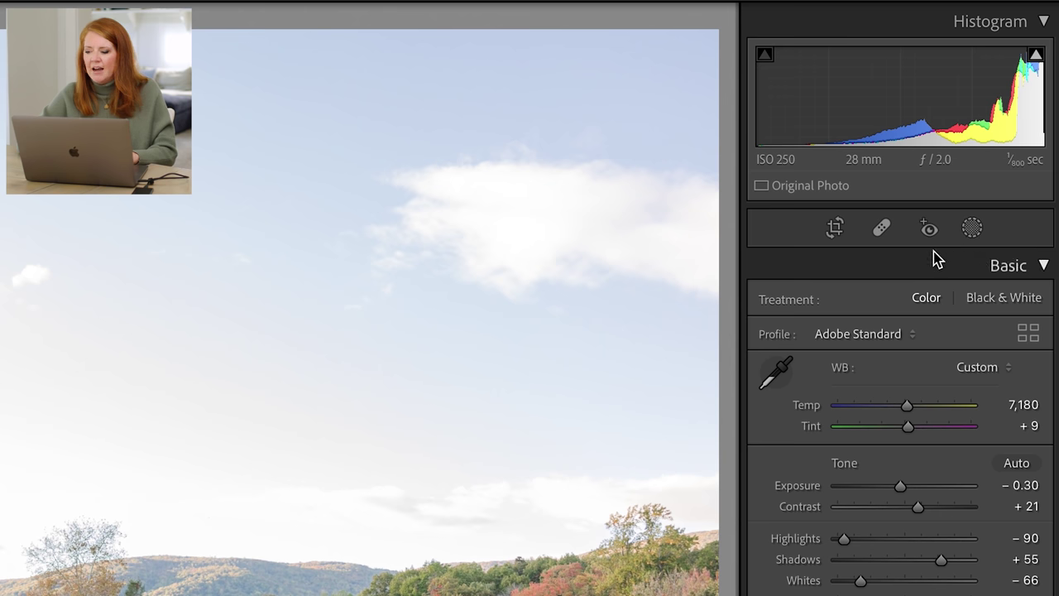
Step: Open the Masking tools for the landscape photo with all mask adjustments at zero
click(973, 231)
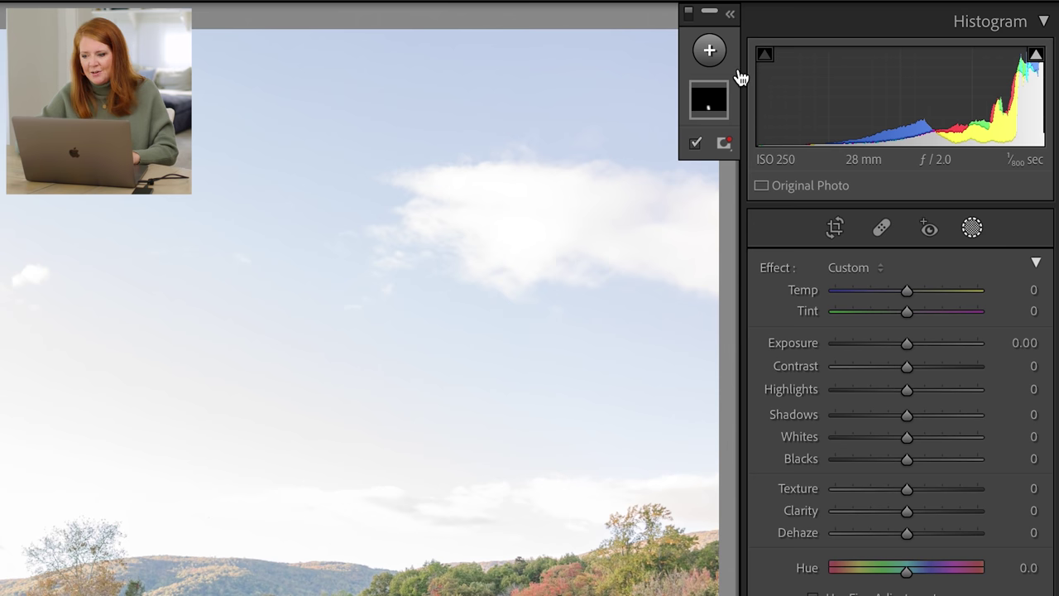
Step: Create a Brush mask, leaving its effect preset on Custom
click(709, 50)
click(734, 163)
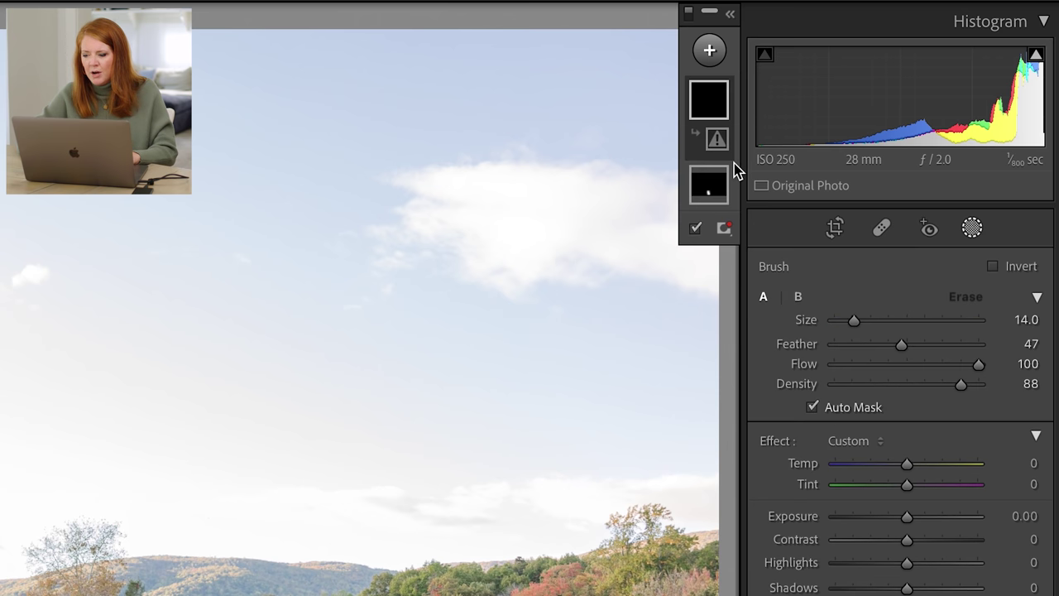
click(848, 447)
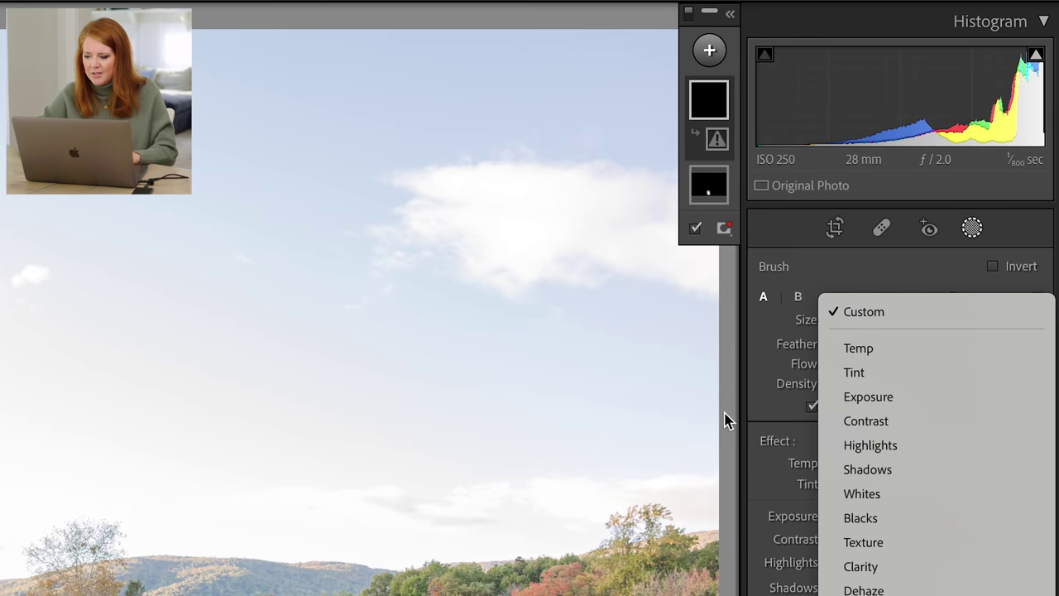
click(765, 420)
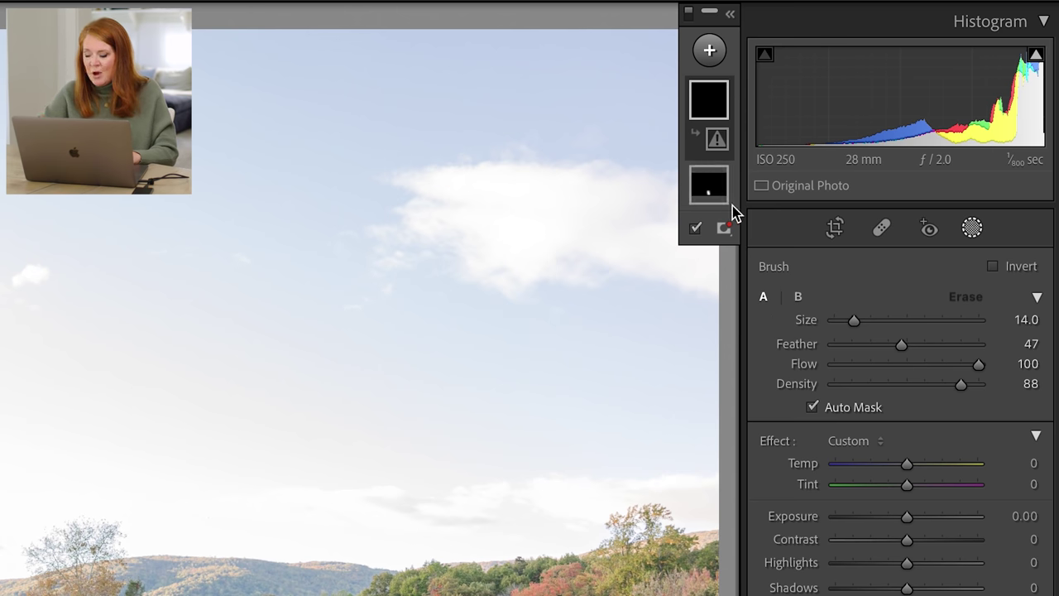
Step: Toggle masking off and back on and bring up the new-mask type list
click(974, 229)
click(974, 229)
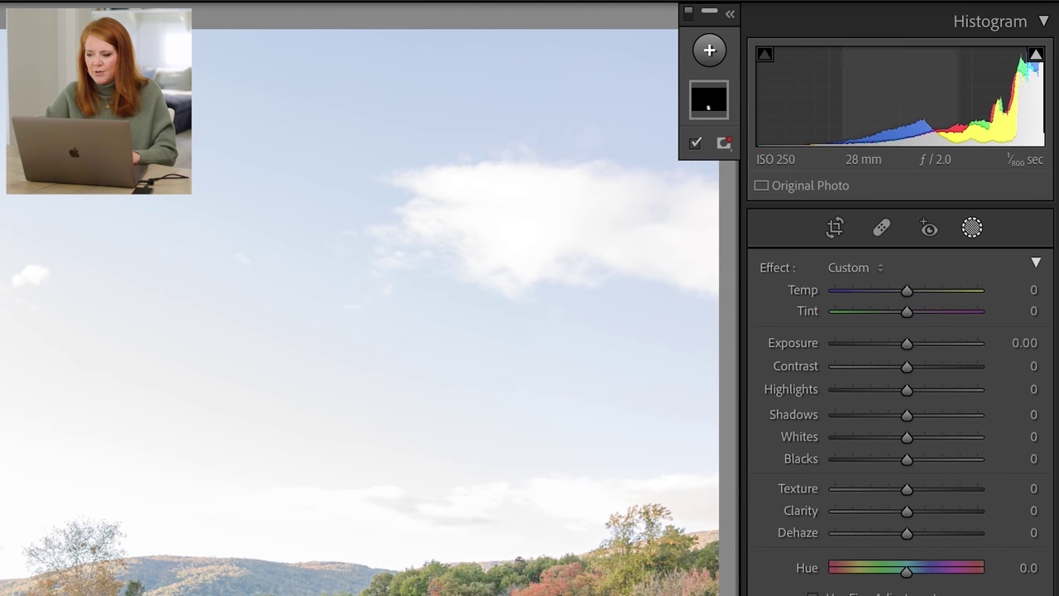
click(711, 50)
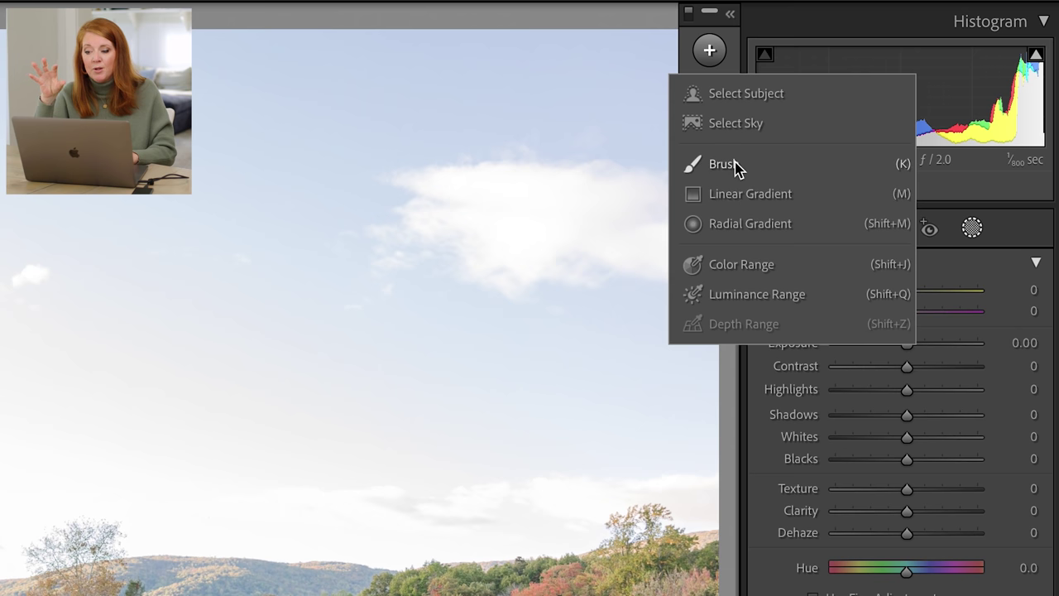
Step: Add a Select Subject mask on the walking couple and zoom in to inspect it, then out
click(772, 94)
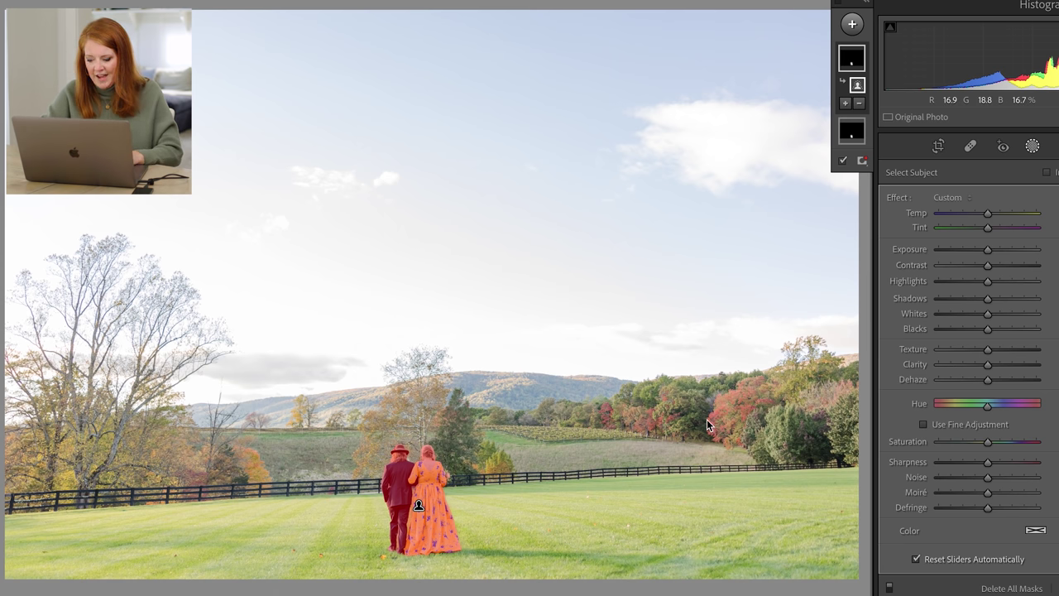
key(z)
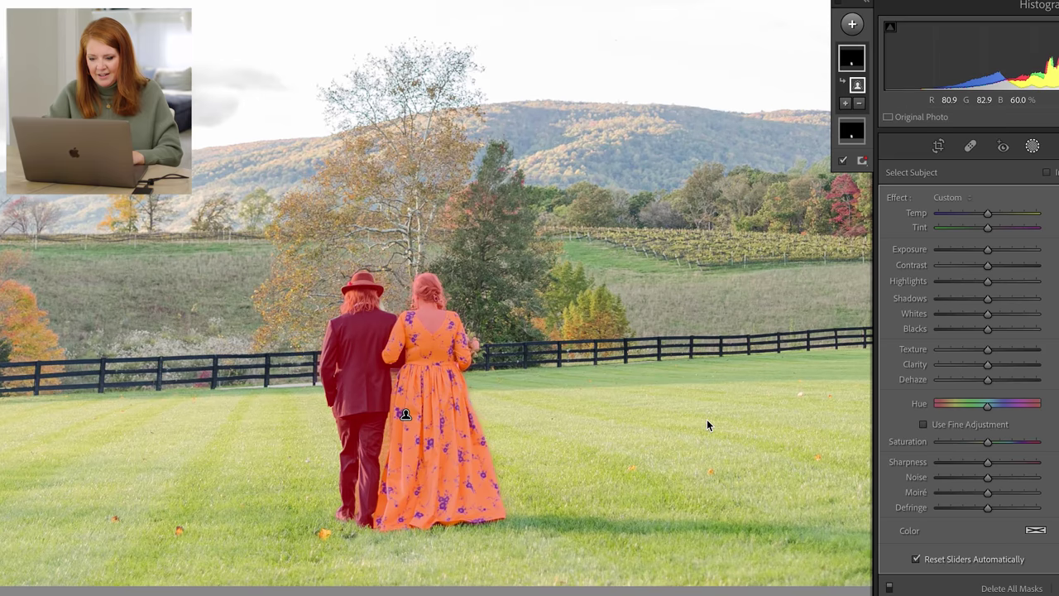
key(ctrl+equal)
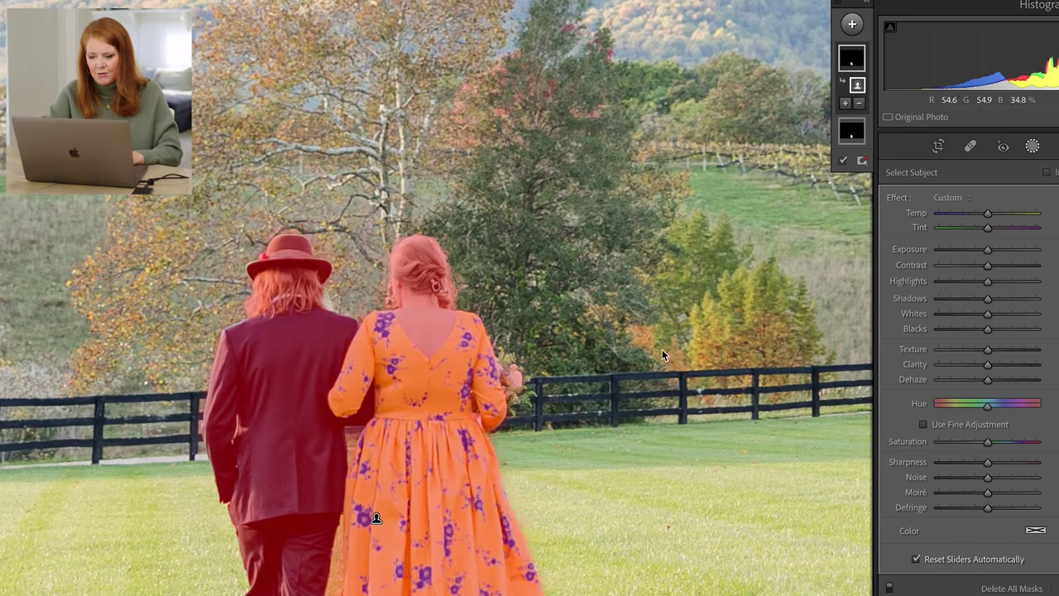
key(ctrl+minus)
key(ctrl+minus)
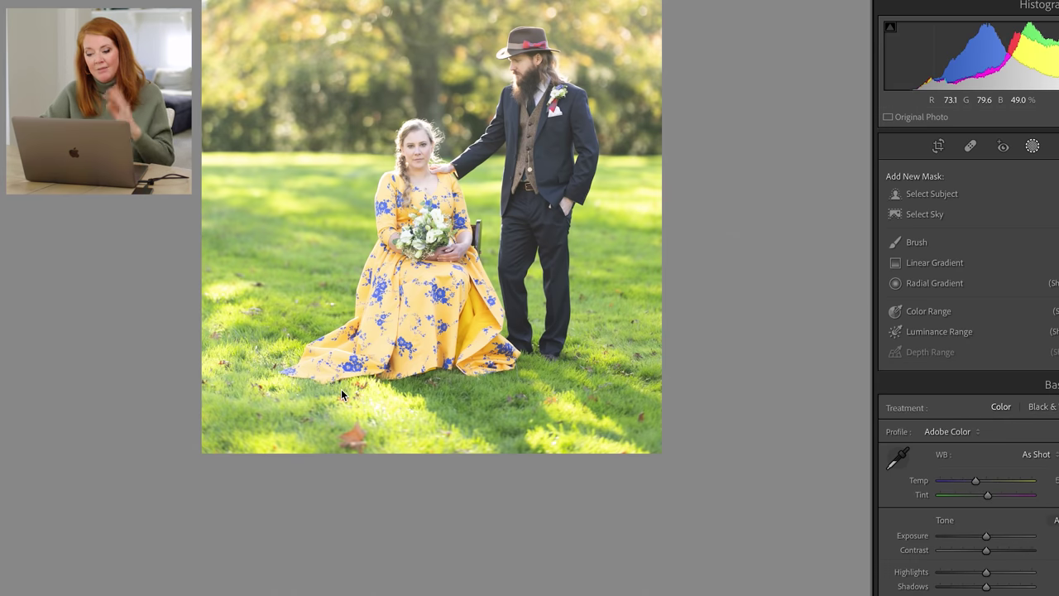
Step: Fit the seated-couple portrait in view and start a Select Subject mask on the bride and groom
key(z)
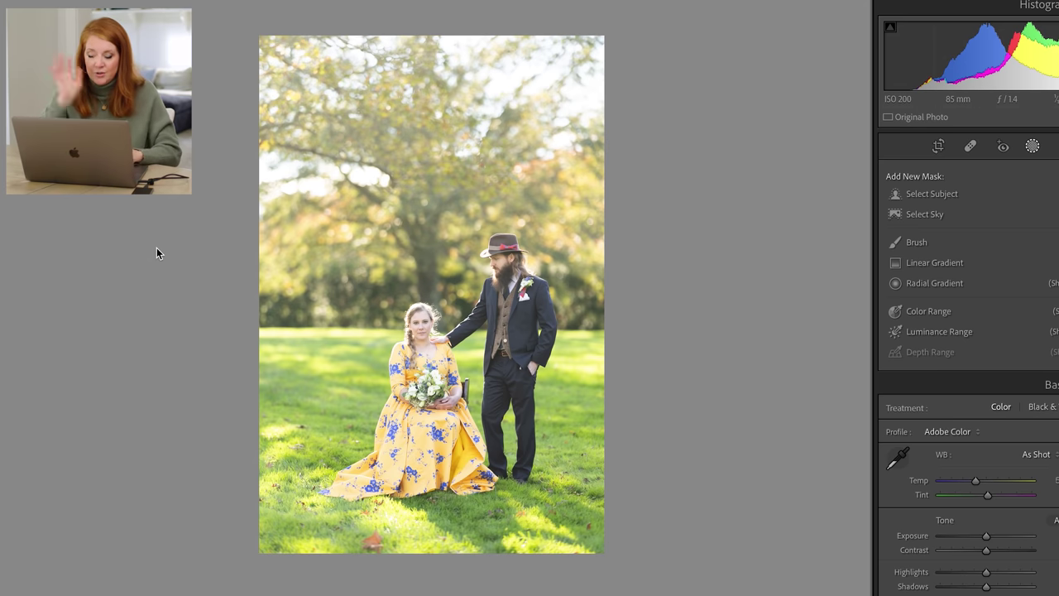
click(951, 195)
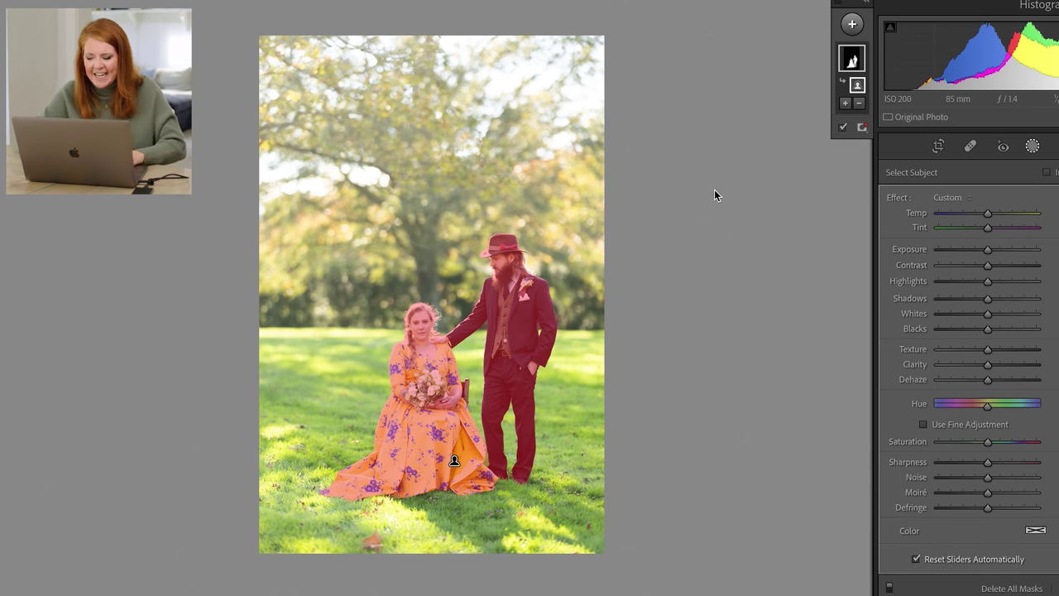
Step: Zoom in to check the bride-and-groom subject mask, fit back out, and close masking
click(474, 352)
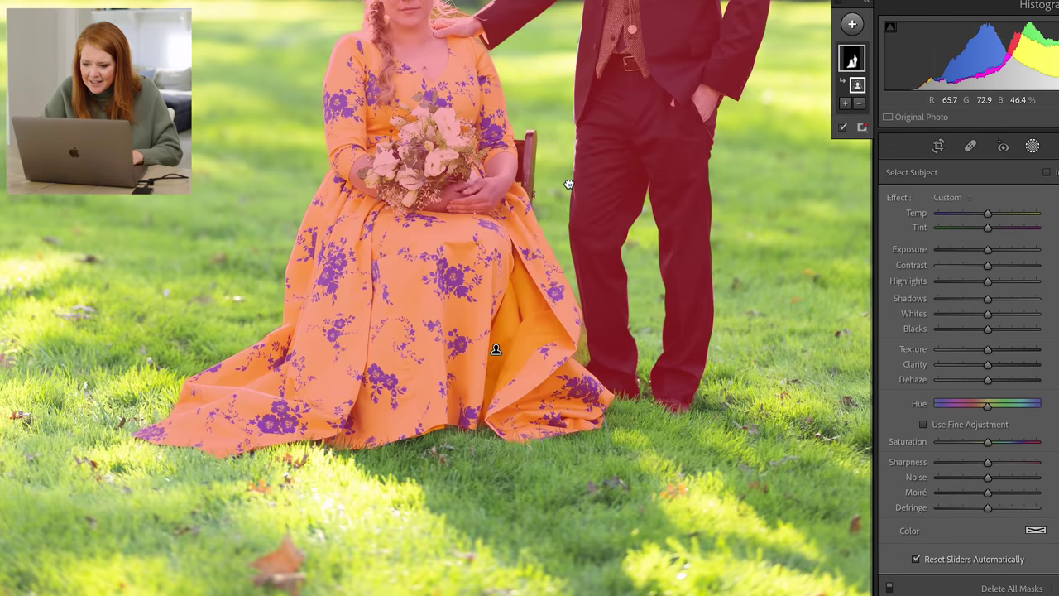
scroll(477, 272, up, 3)
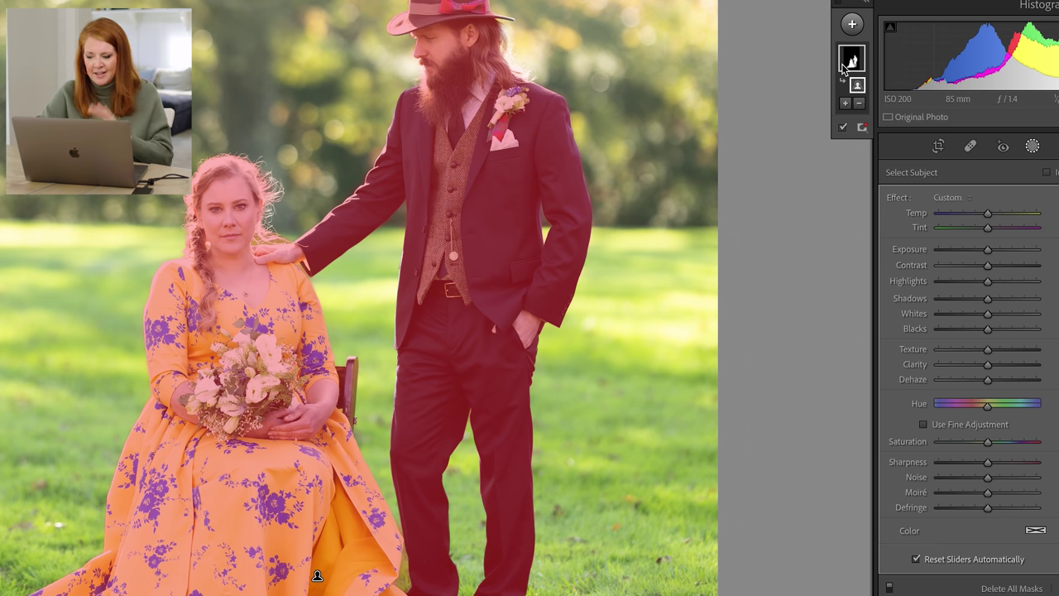
click(569, 248)
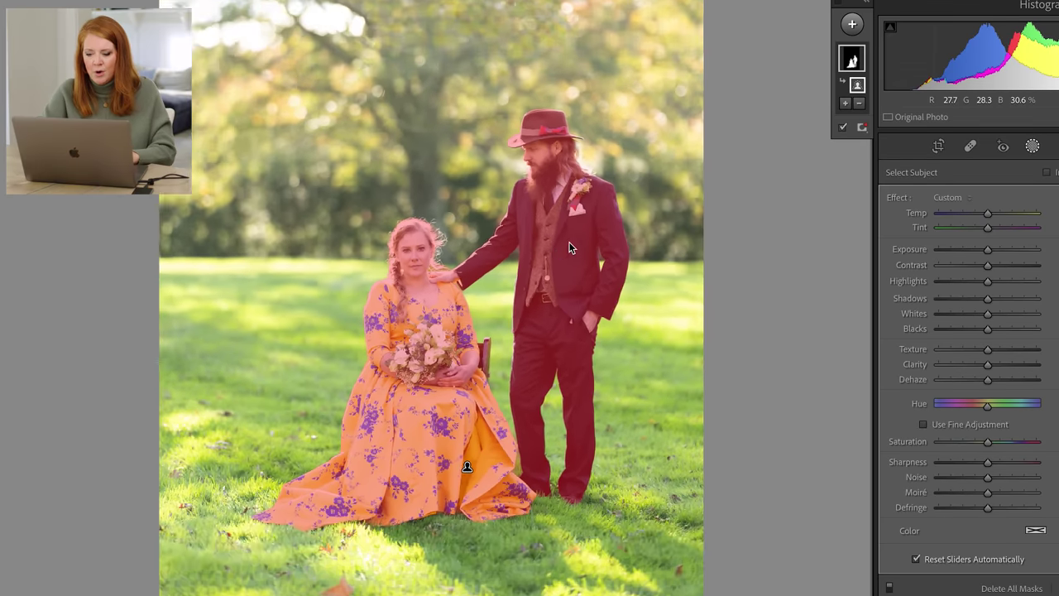
key(ctrl+minus)
key(ctrl+minus)
click(850, 57)
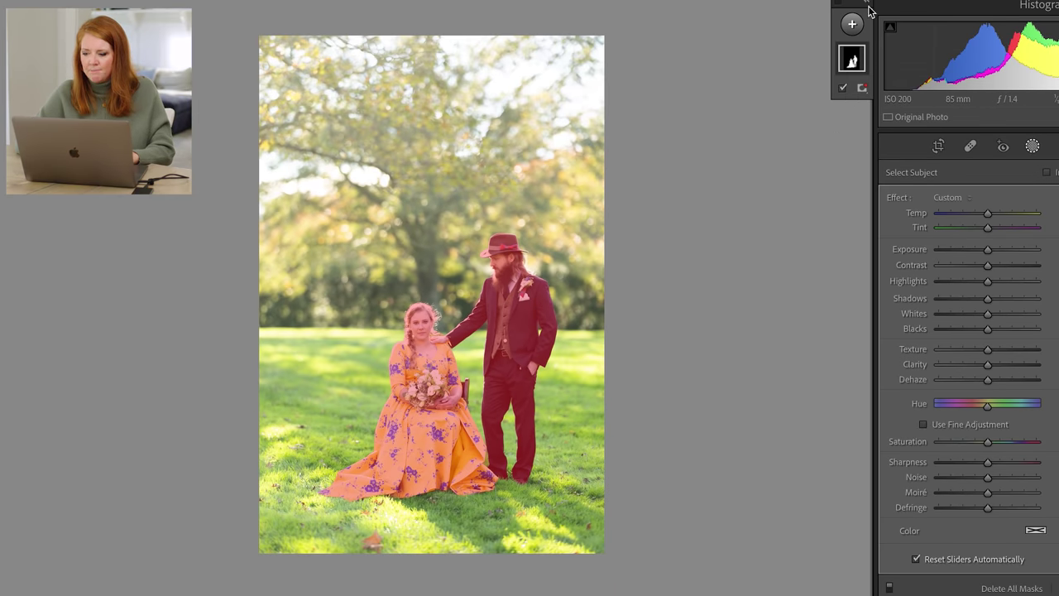
click(1032, 147)
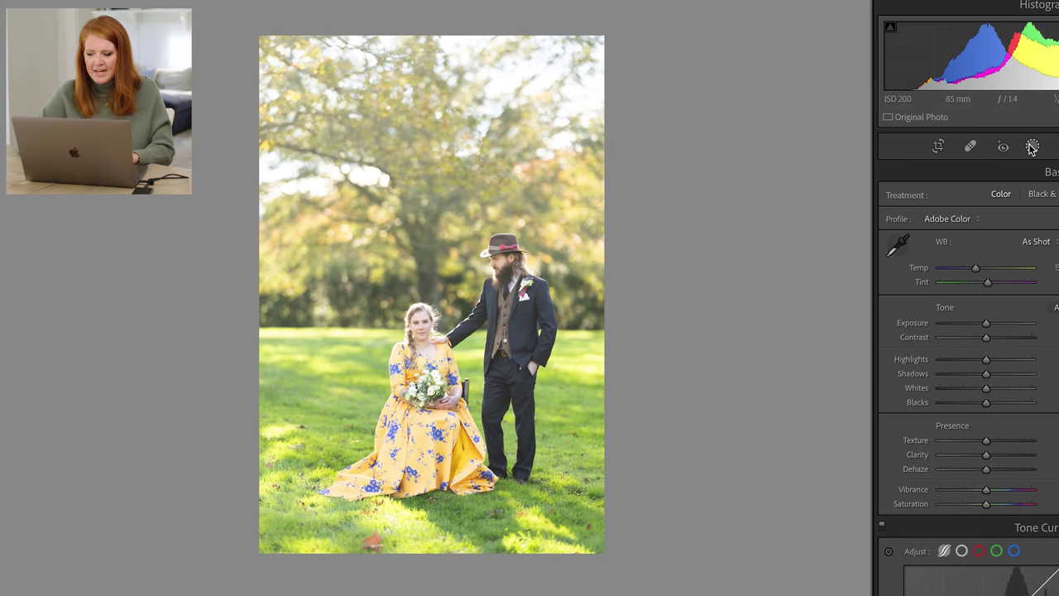
Step: Adjust and confirm the crop framing of the portrait
click(938, 146)
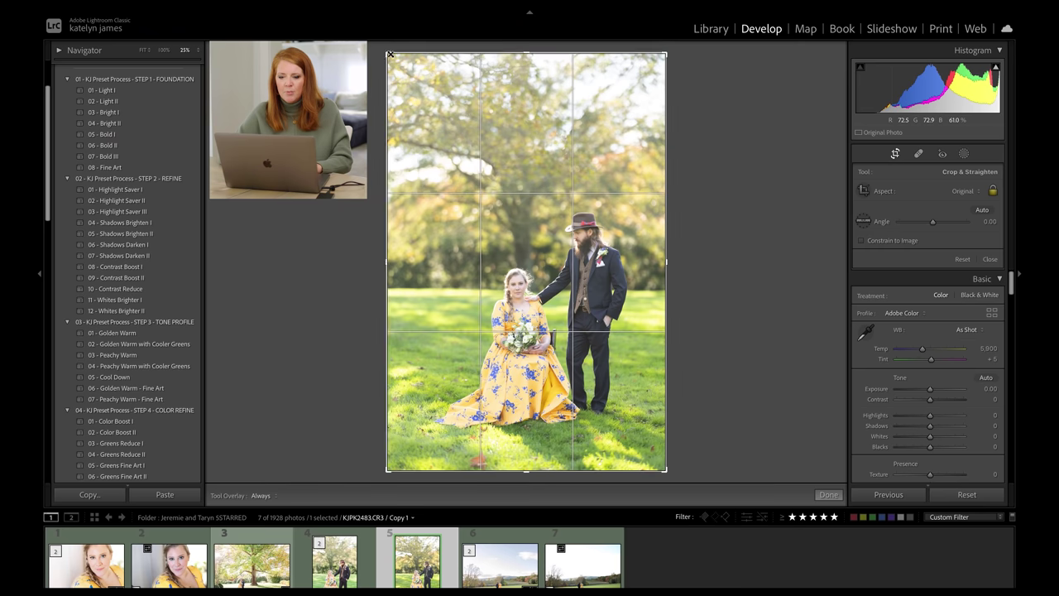
drag(389, 55, 401, 70)
key(Return)
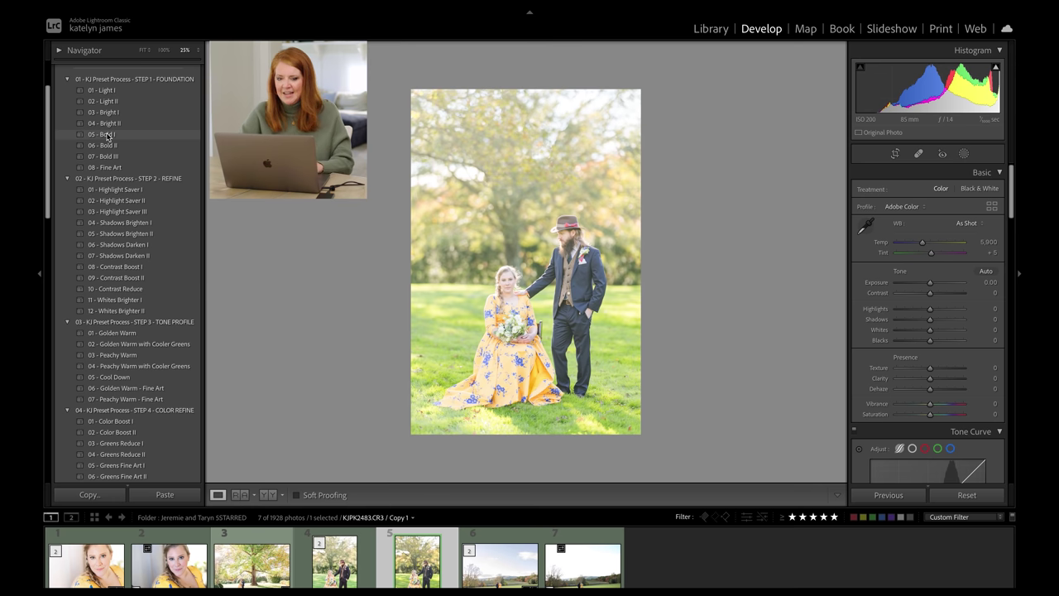
Step: Apply the Bold I, Highlight Saver II and Whites Brighter I presets, keeping Exposure at −0.30
click(113, 135)
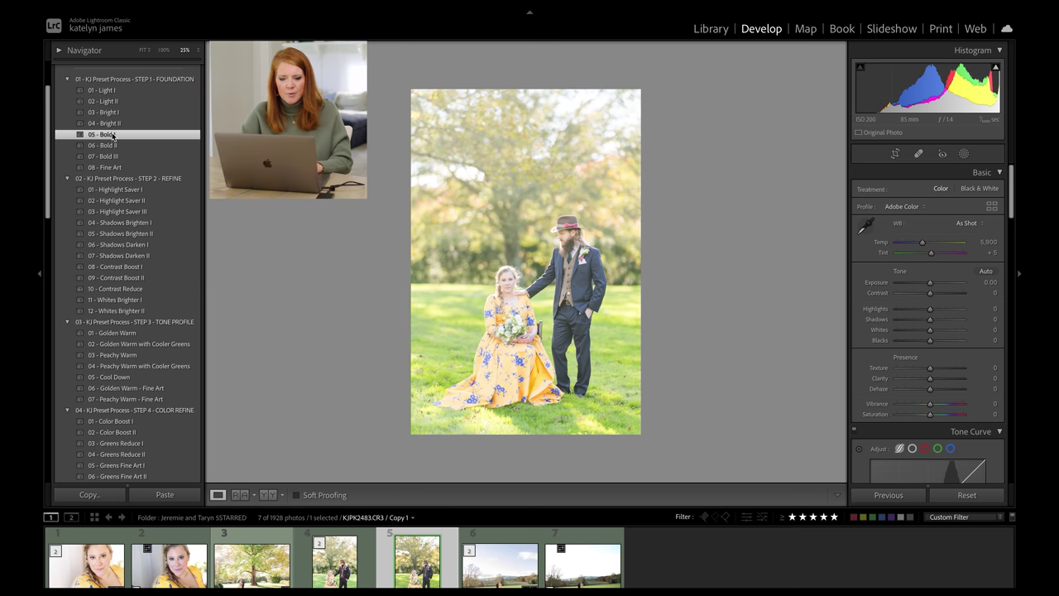
key(minus)
key(minus)
key(minus)
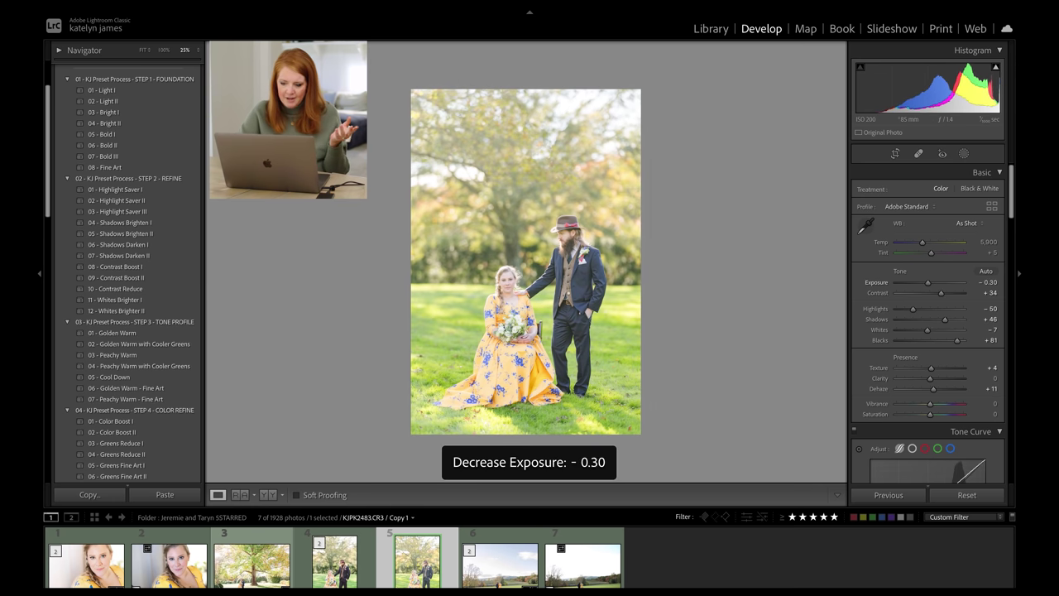
click(131, 203)
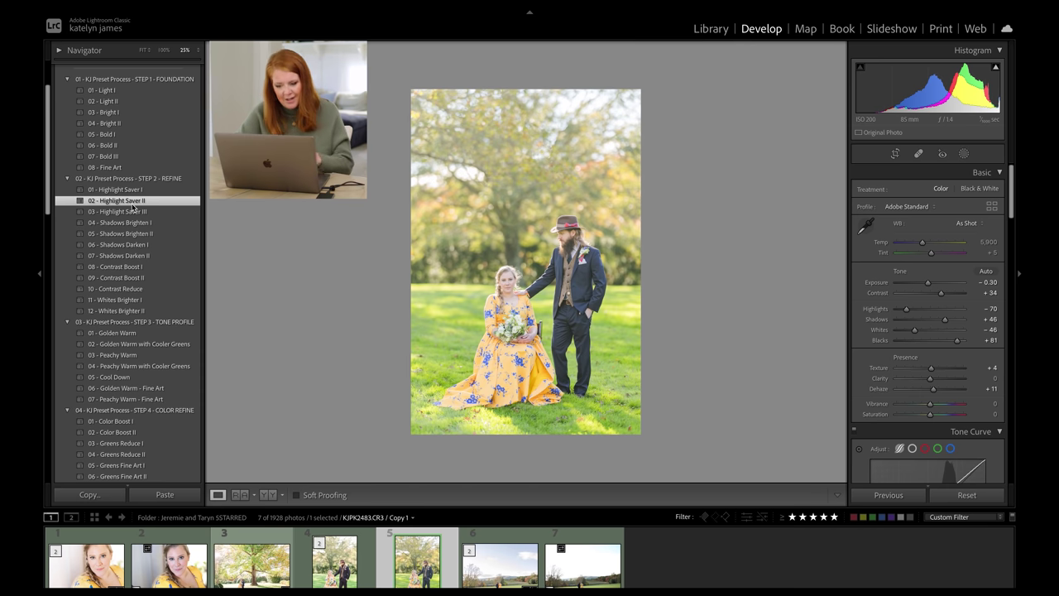
key(minus)
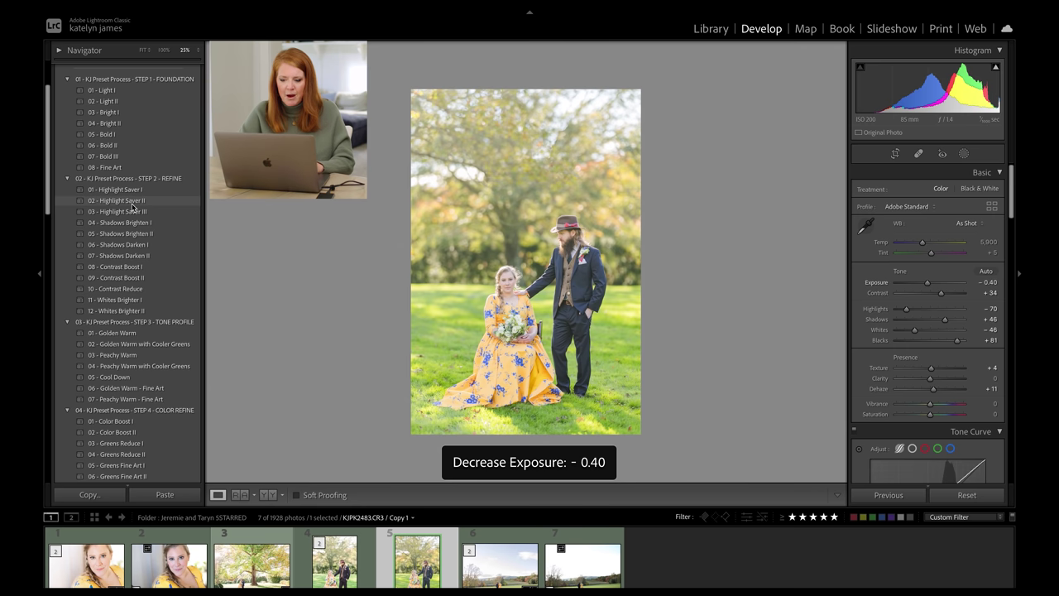
key(equal)
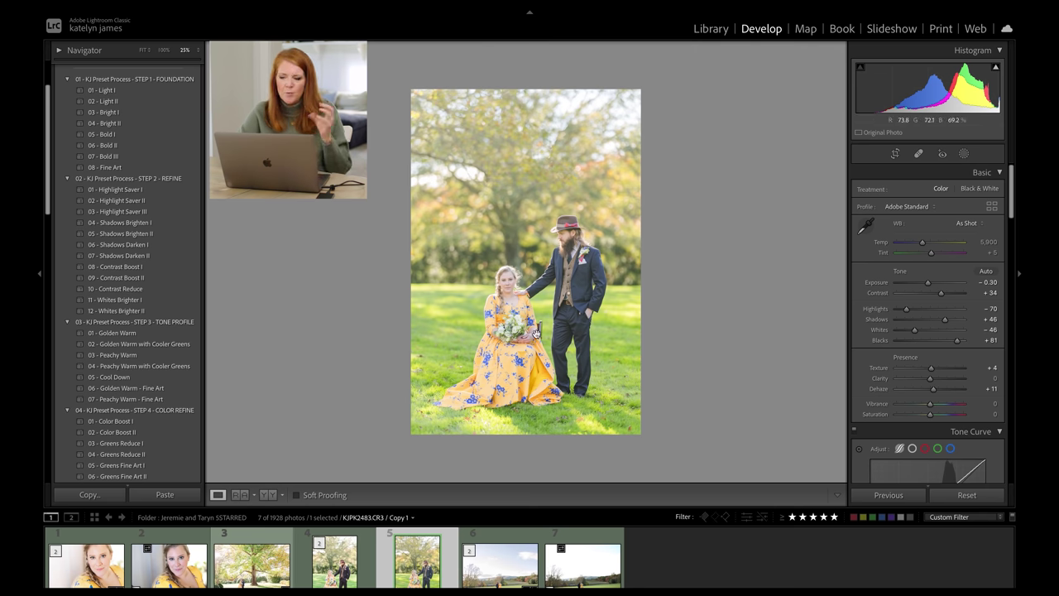
click(137, 304)
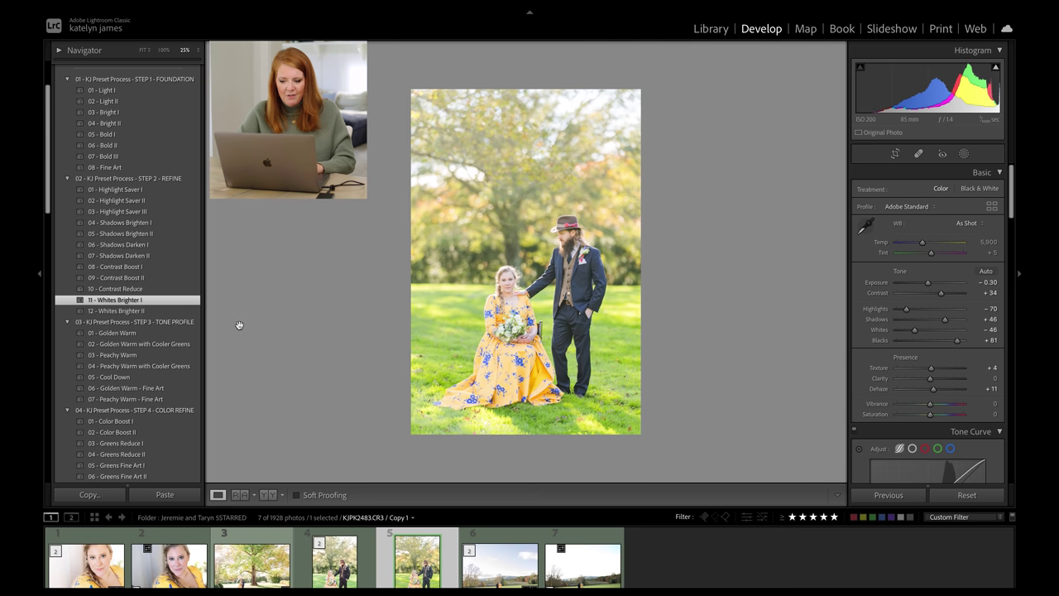
Step: Apply Golden Warm with Cooler Greens, set Temp 5,727 and Tint +14, and mask the couple
click(141, 343)
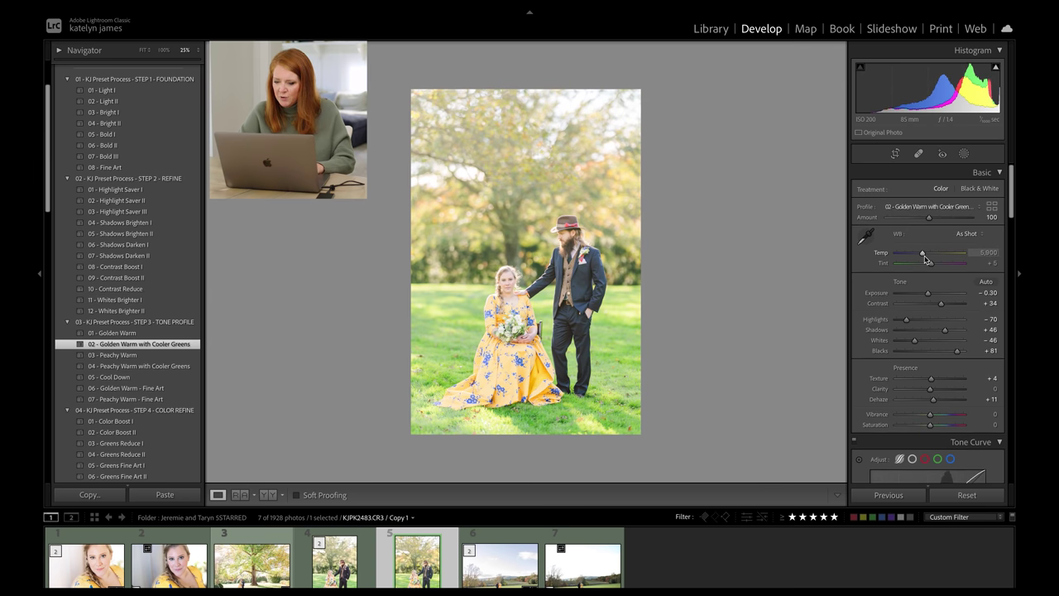
drag(923, 257, 921, 257)
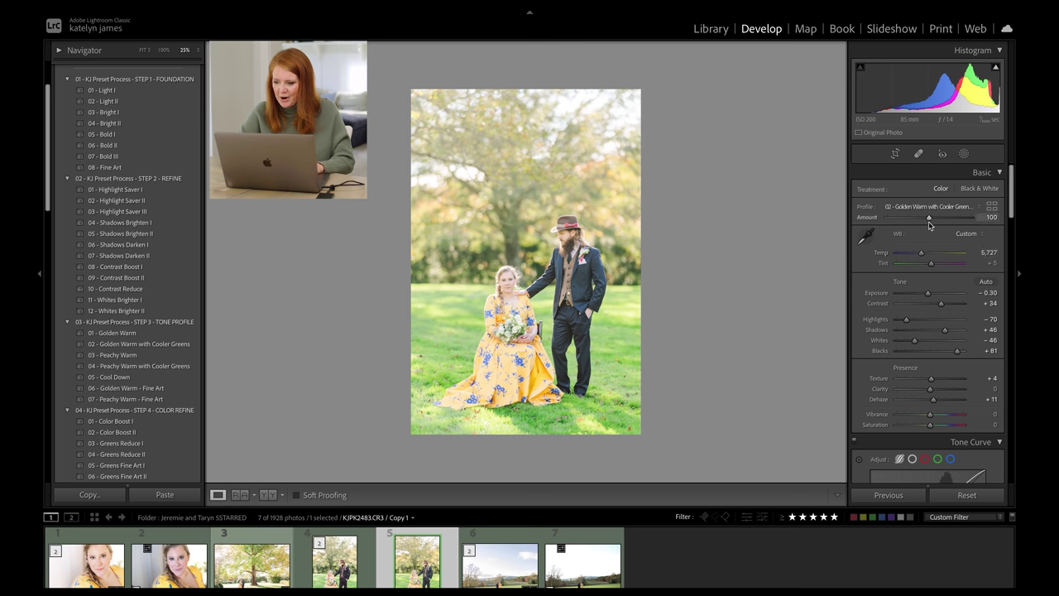
drag(931, 263, 936, 264)
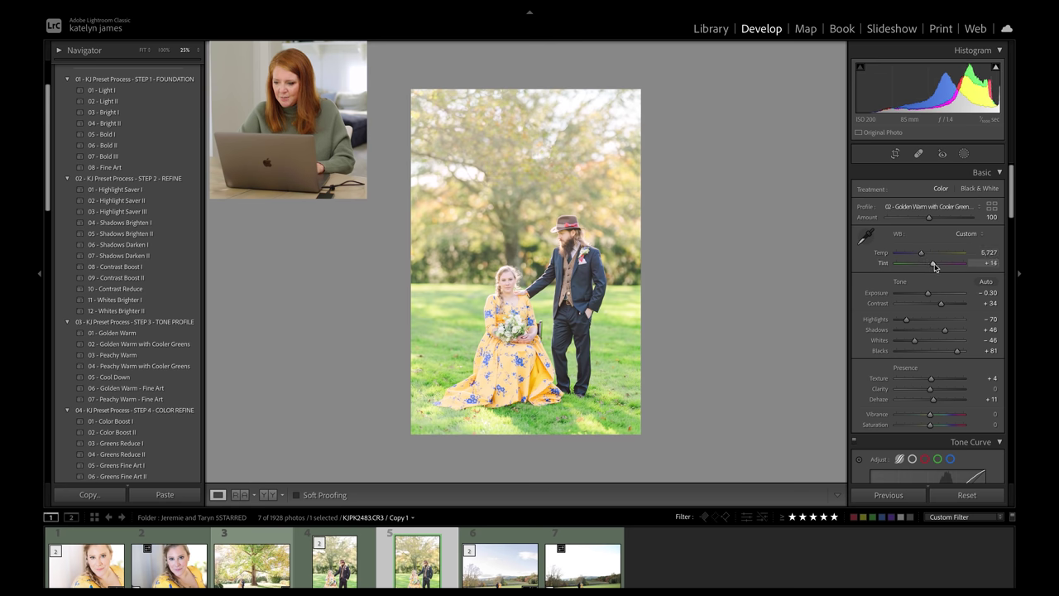
click(964, 155)
click(832, 91)
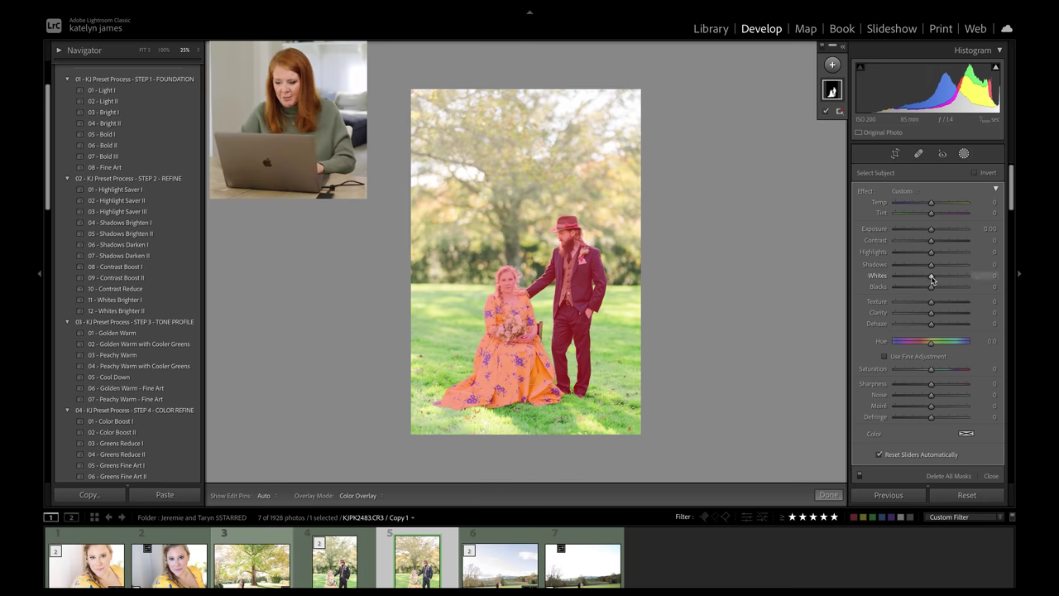
Step: Raise the mask's Whites and Contrast, set Highlights −31 and Tint 11, add Texture, then exit masking
drag(931, 277, 933, 279)
drag(939, 242, 931, 252)
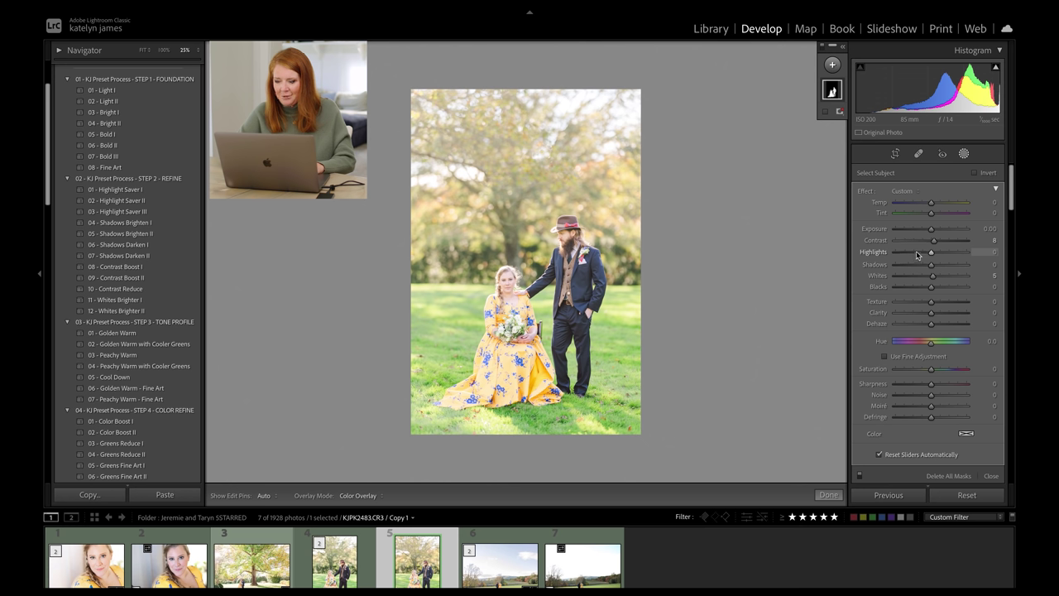
click(914, 252)
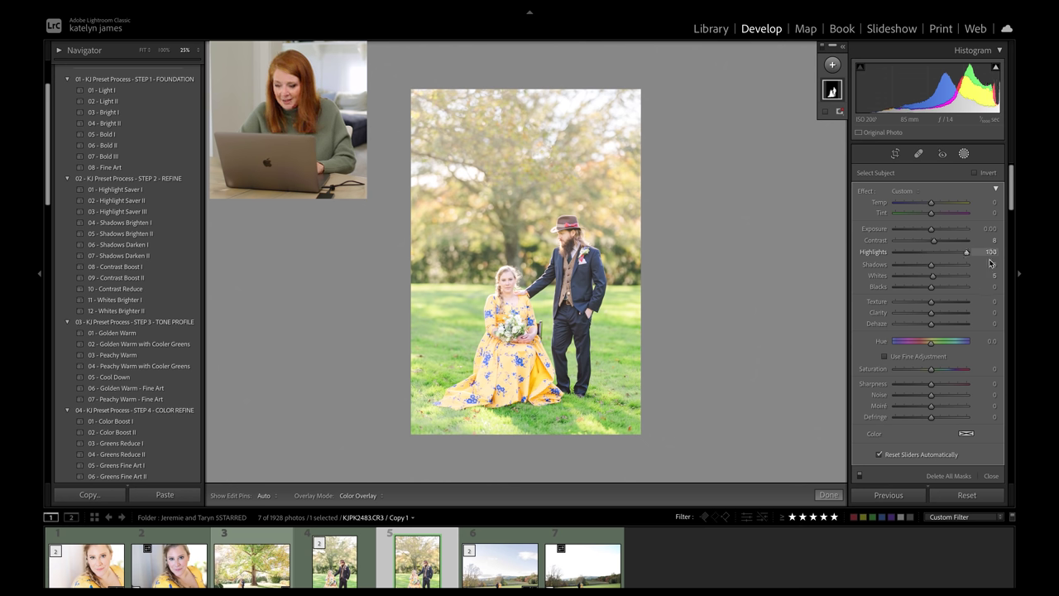
drag(916, 252, 920, 262)
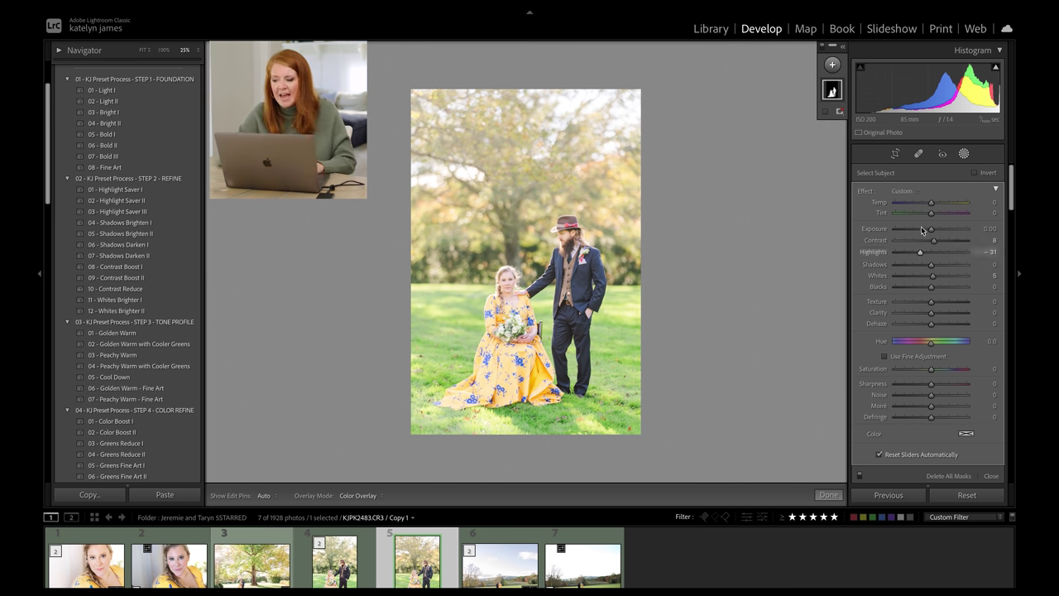
mouse_move(933, 217)
mouse_down()
mouse_move(953, 218)
mouse_move(924, 230)
mouse_move(937, 228)
mouse_up()
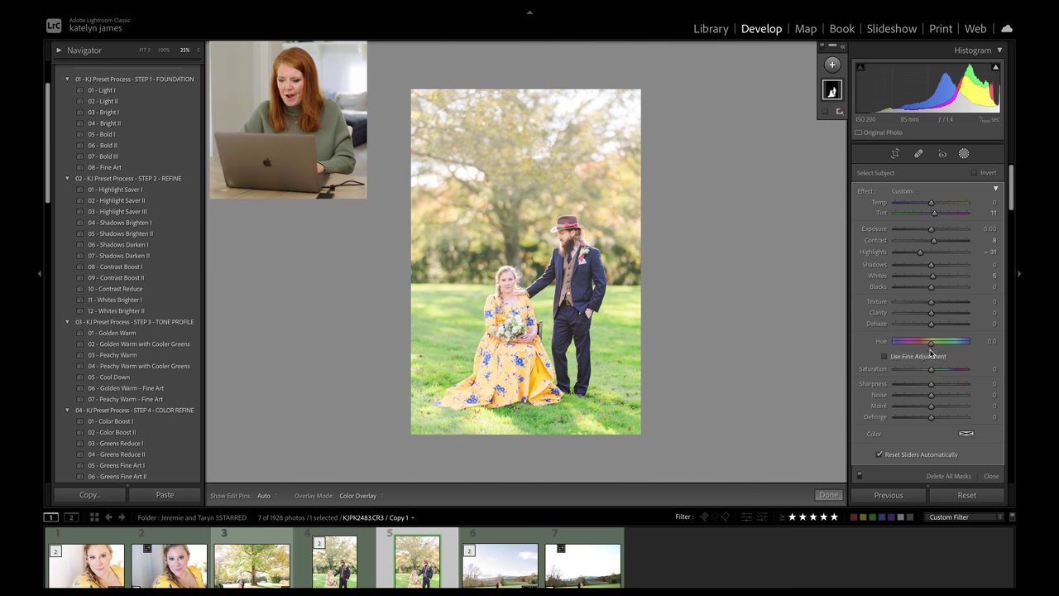
mouse_move(930, 301)
mouse_down()
mouse_move(956, 306)
mouse_move(919, 312)
mouse_move(962, 316)
mouse_move(932, 315)
mouse_up()
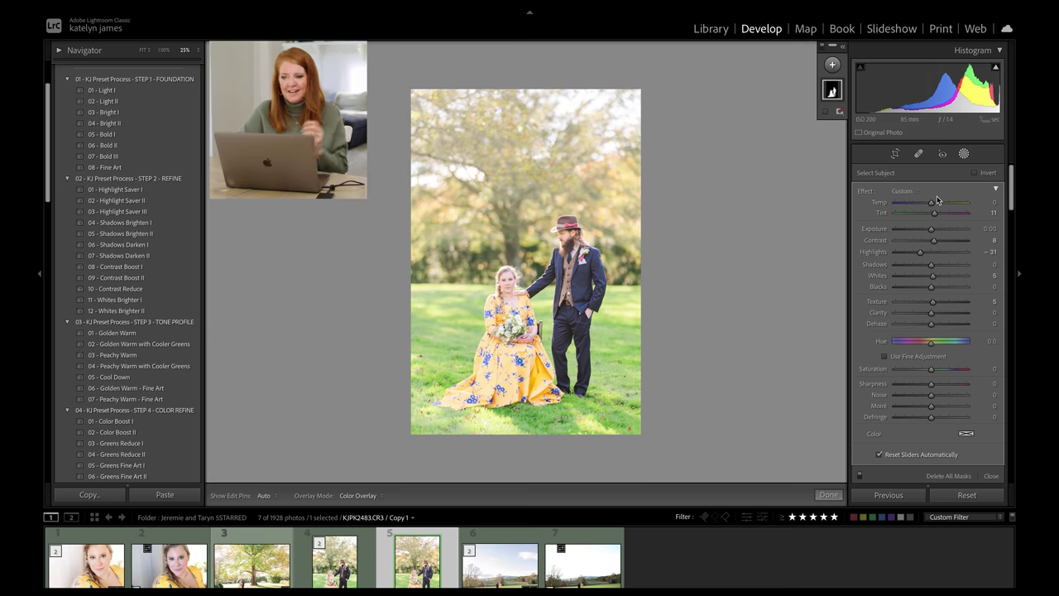
click(964, 153)
Step: View the portrait at 100%, briefly compare the tree shot KJPK2441.CR3, then return to KJPK2483.CR3
click(579, 263)
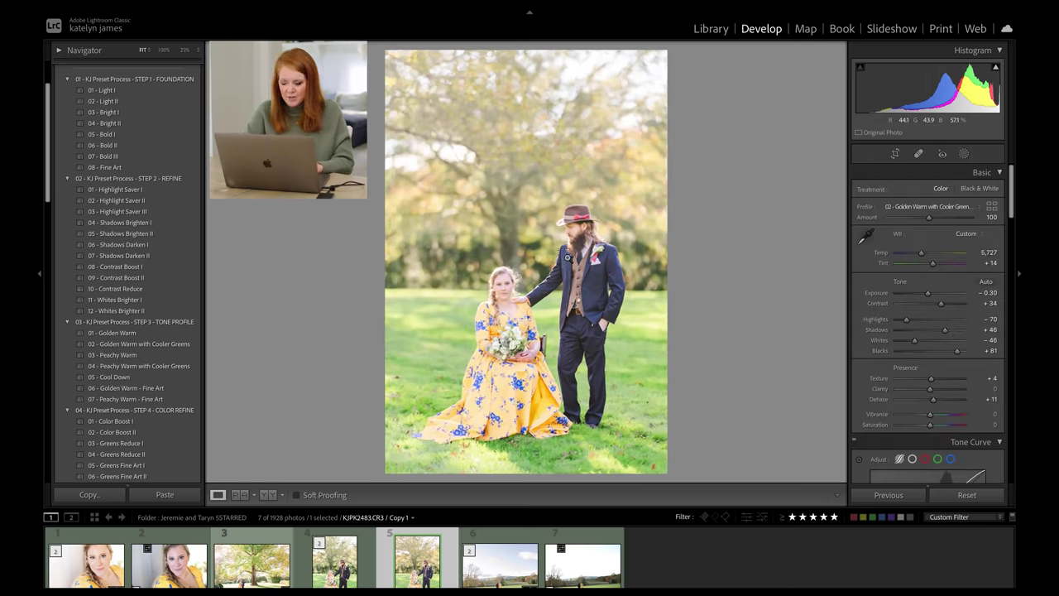
click(567, 257)
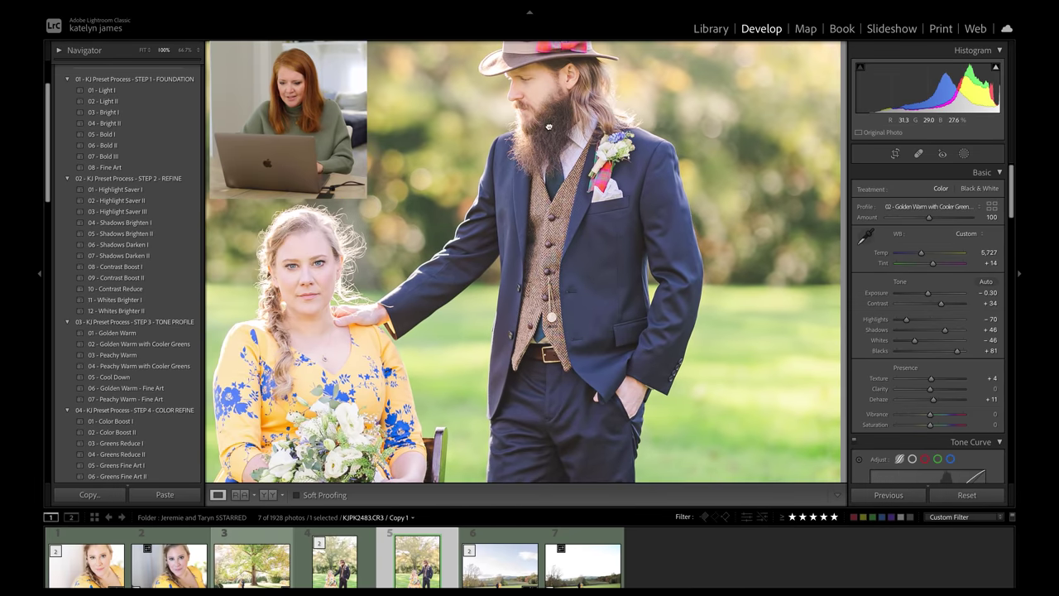
click(483, 247)
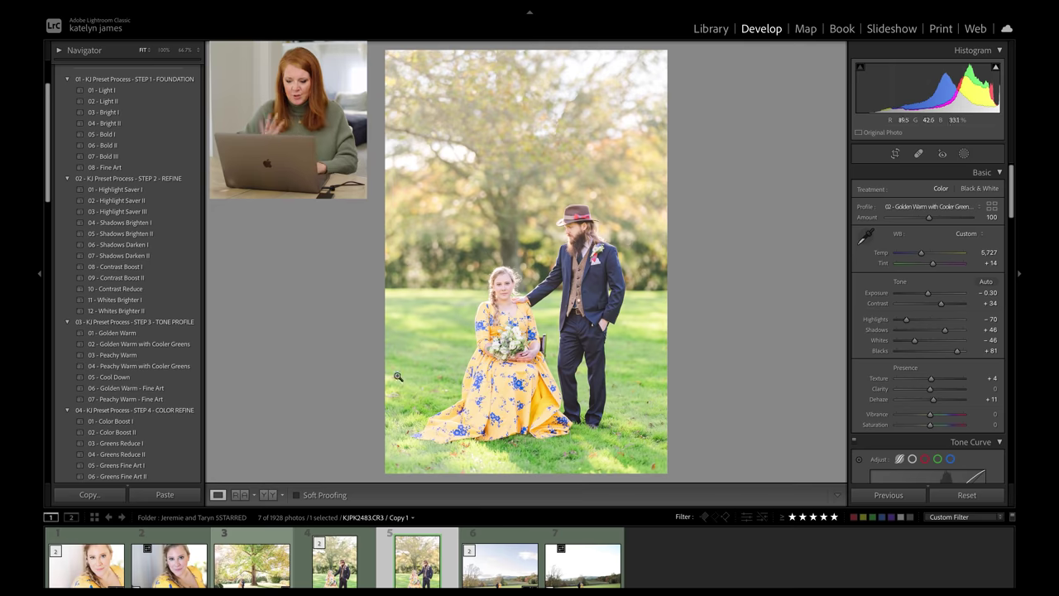
click(261, 579)
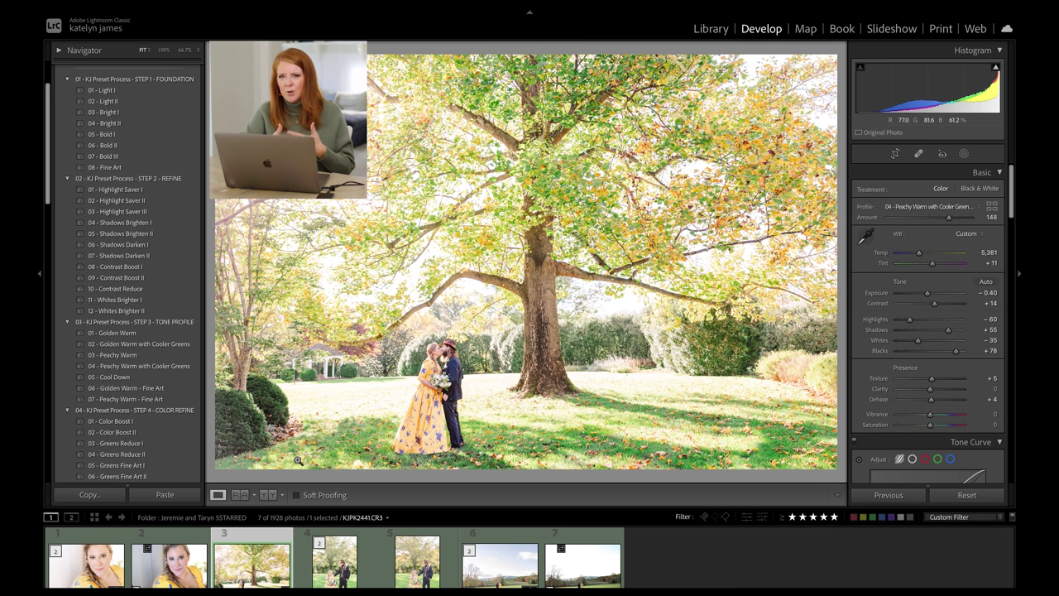
click(343, 568)
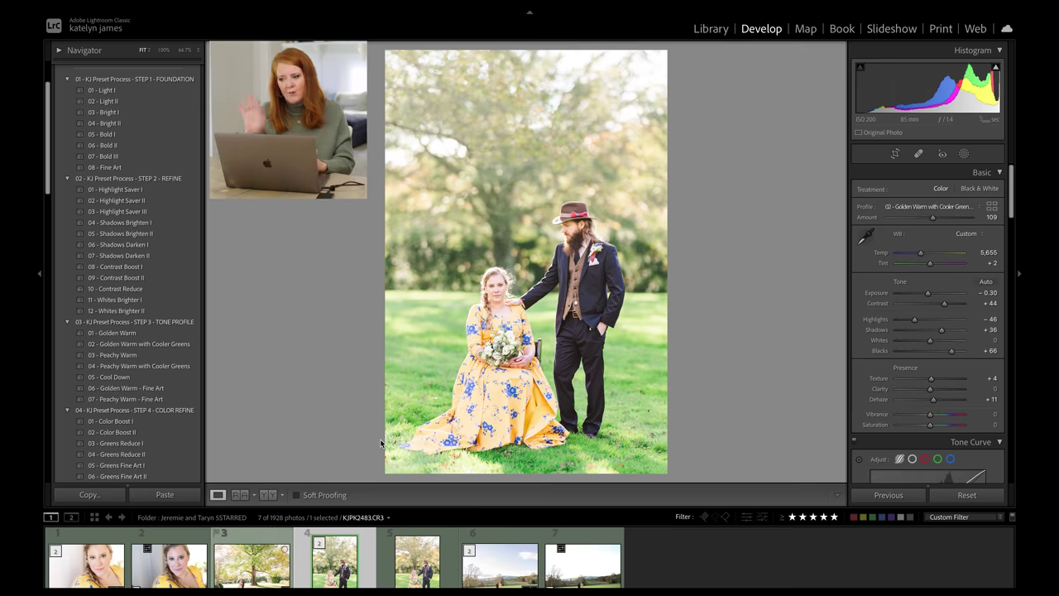
Step: Inspect the bride's and groom's faces at 100%, then open the tree shot KJPK2441.CR3
click(532, 325)
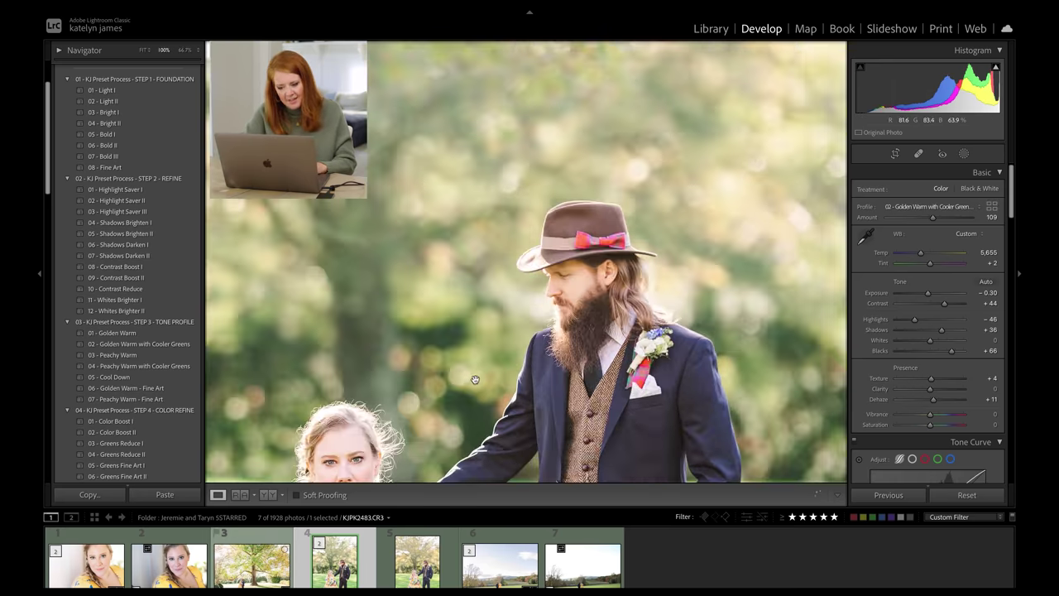
click(476, 379)
click(513, 241)
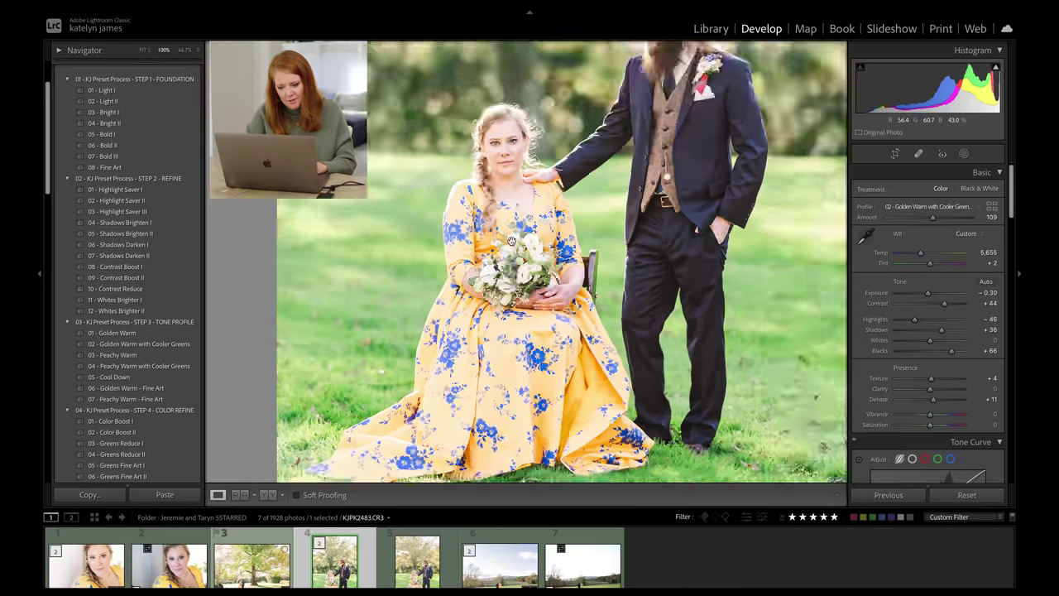
drag(471, 175, 466, 345)
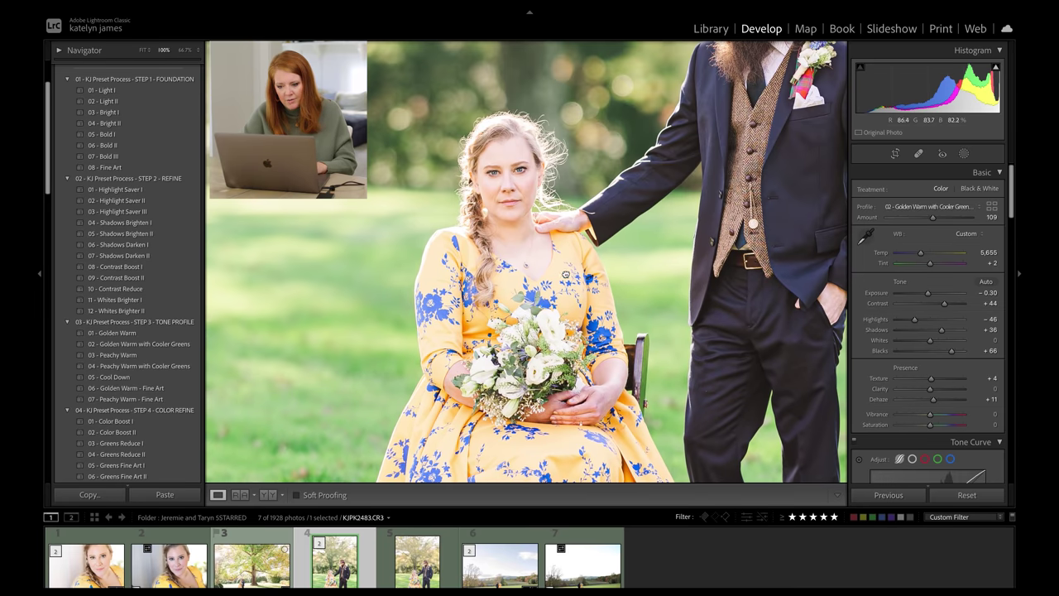
drag(565, 275, 524, 304)
click(557, 275)
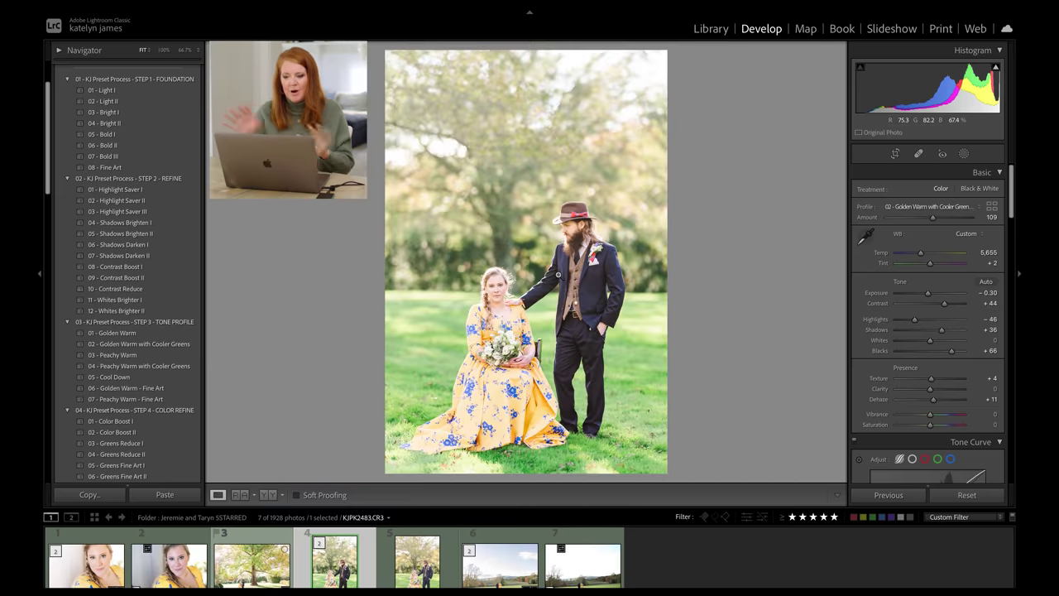
click(247, 559)
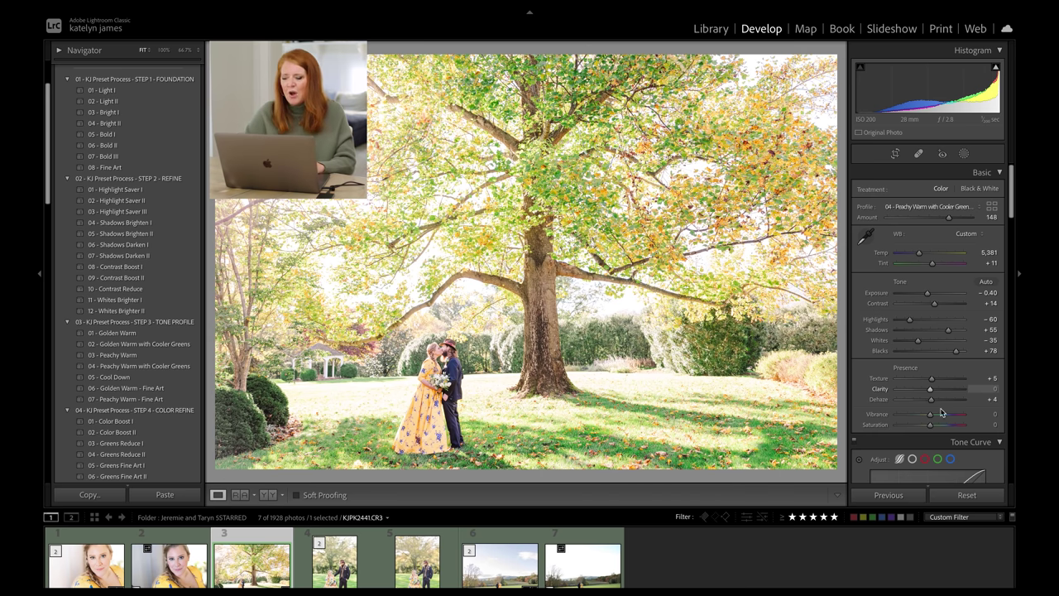
Step: Make a virtual copy of the tree photo and reset it to Adobe Color, As Shot defaults
key(ctrl+apostrophe)
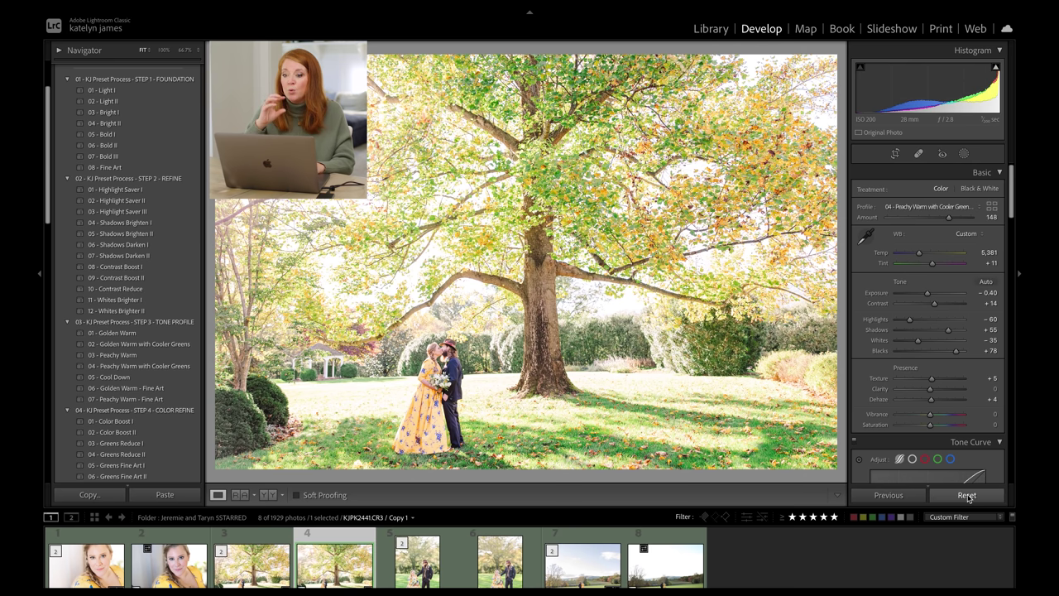
click(966, 495)
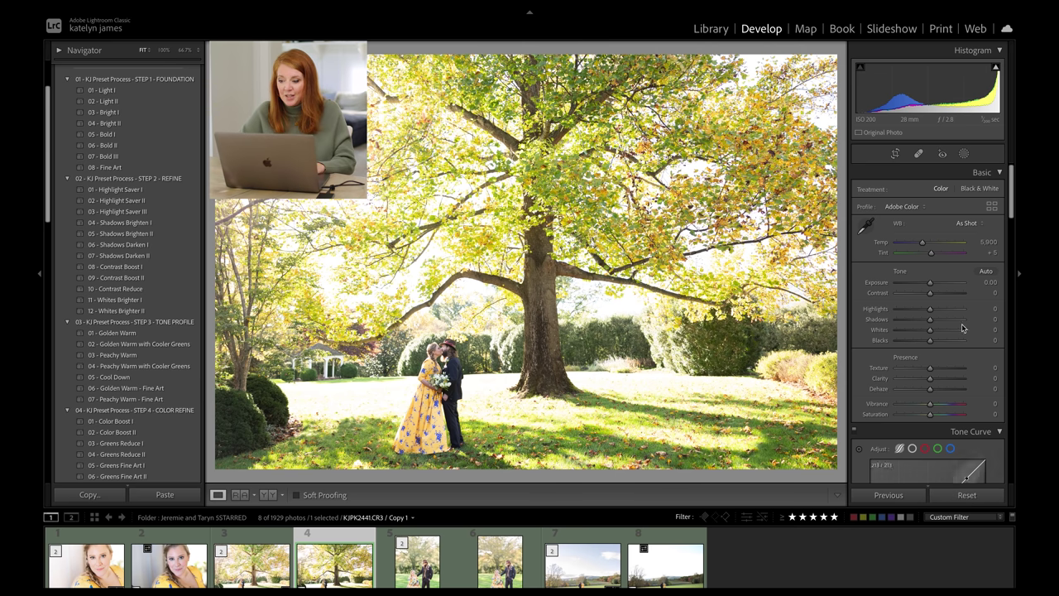
click(964, 154)
Step: Mask the couple with Select Subject, inspect it at 200%, then return to the original KJPK2441.CR3
click(886, 189)
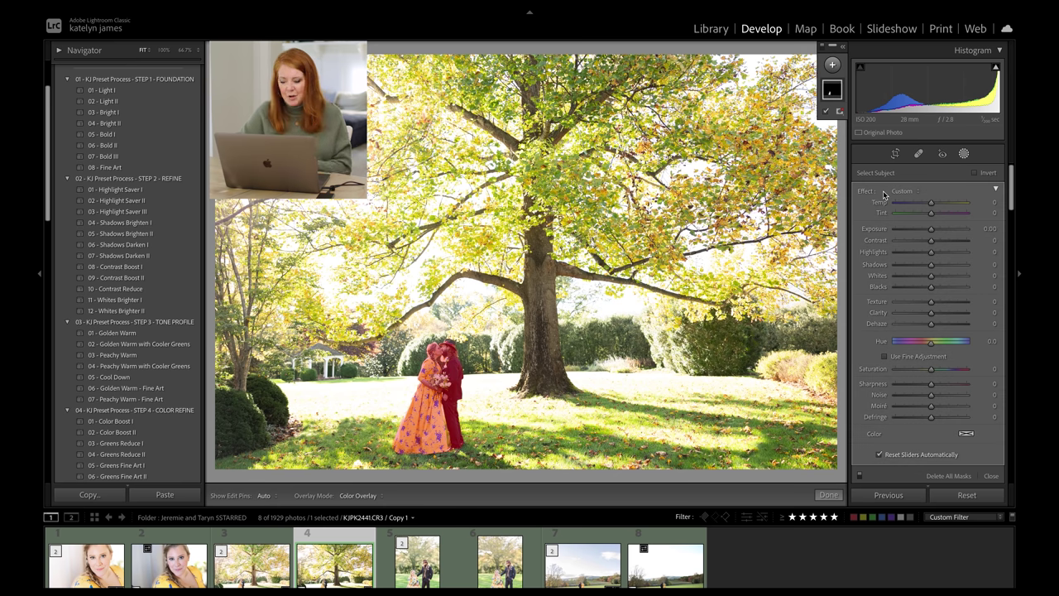
key(z)
key(ctrl+equal)
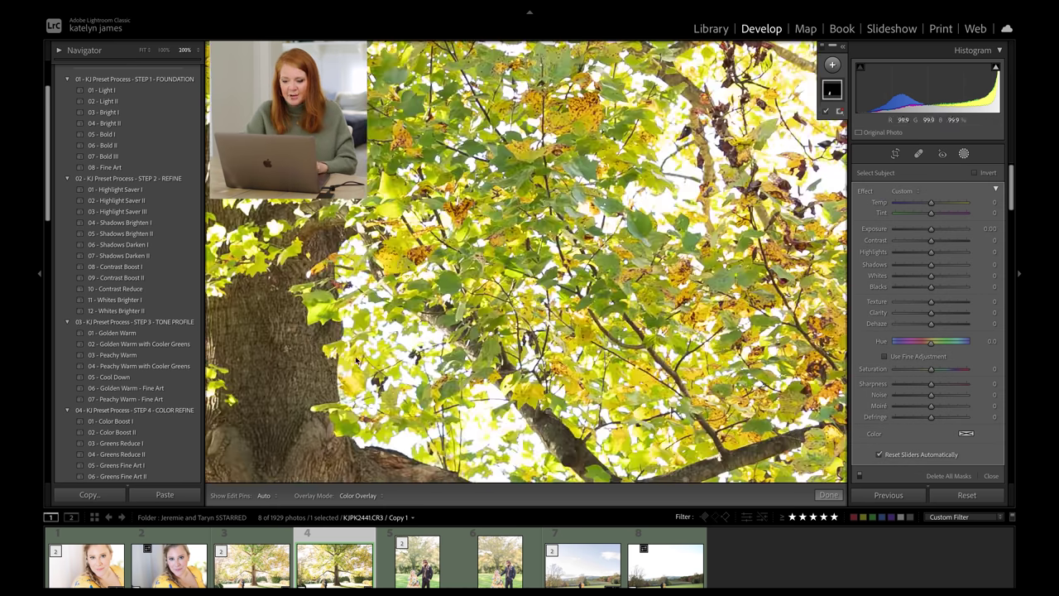
drag(389, 380, 586, 75)
drag(397, 413, 504, 166)
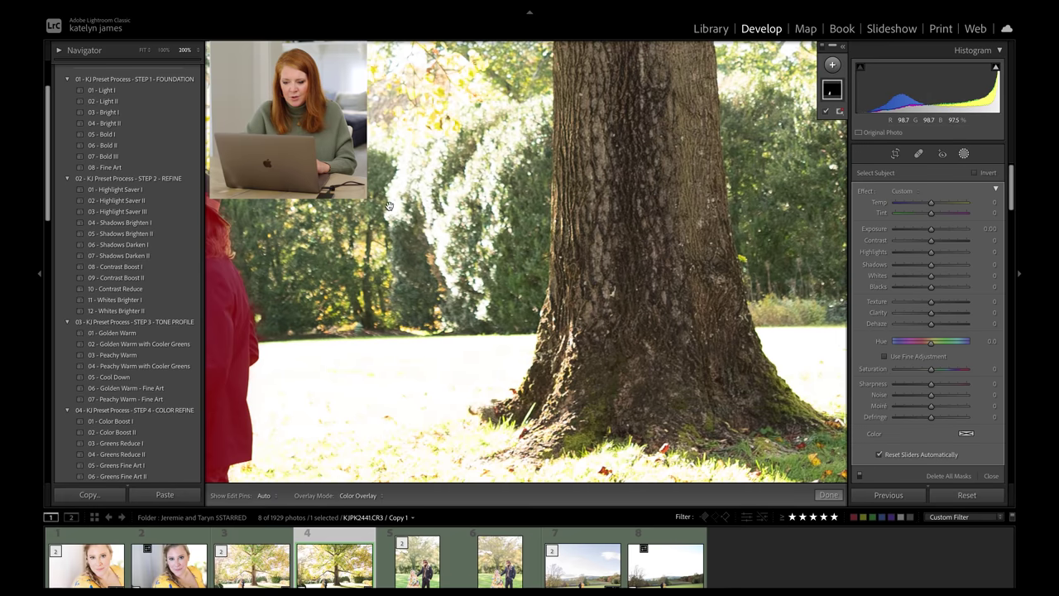
drag(214, 242, 445, 150)
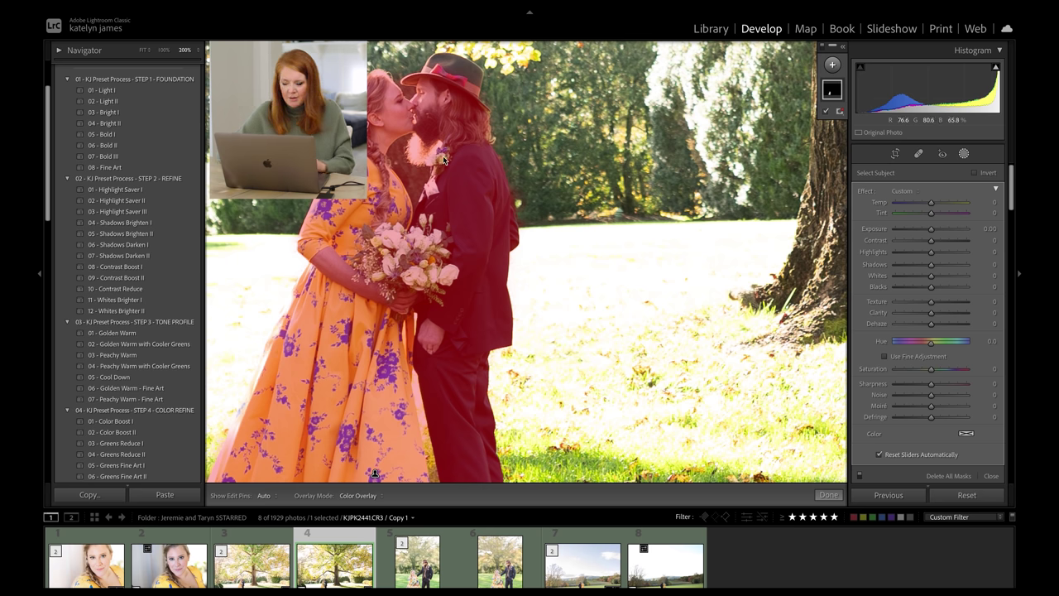
key(super+minus)
key(super+minus)
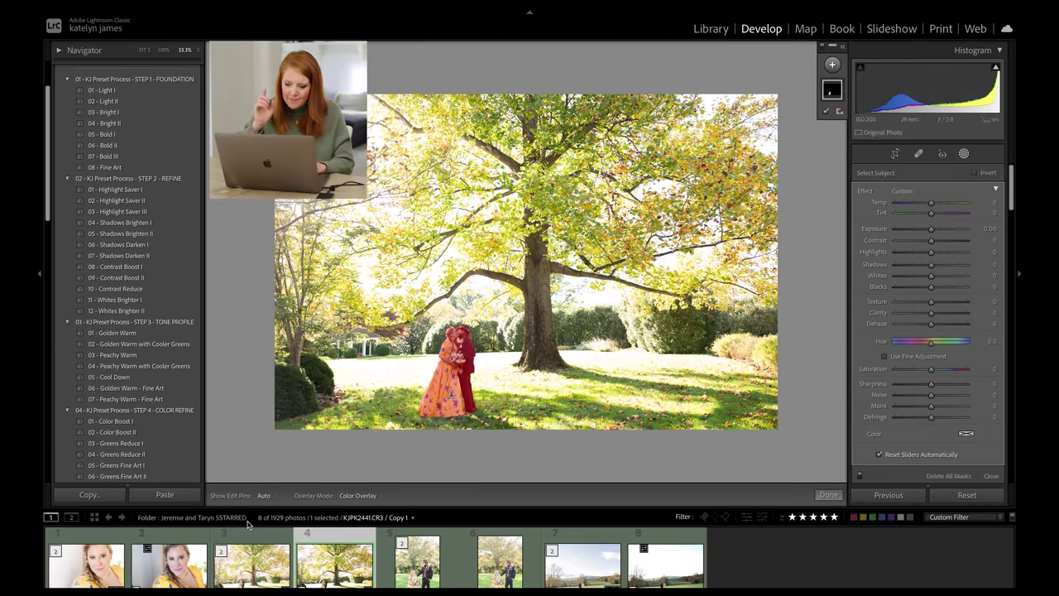
click(254, 559)
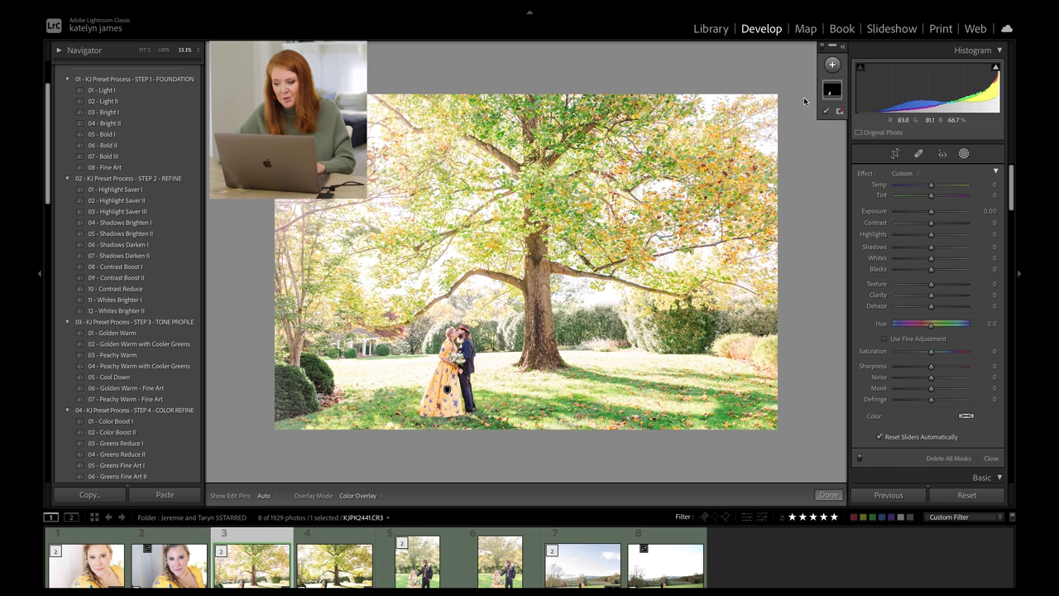
Step: Invert the couple's subject mask onto the background and adjust the background Highlights
scroll(900, 373, down, 1)
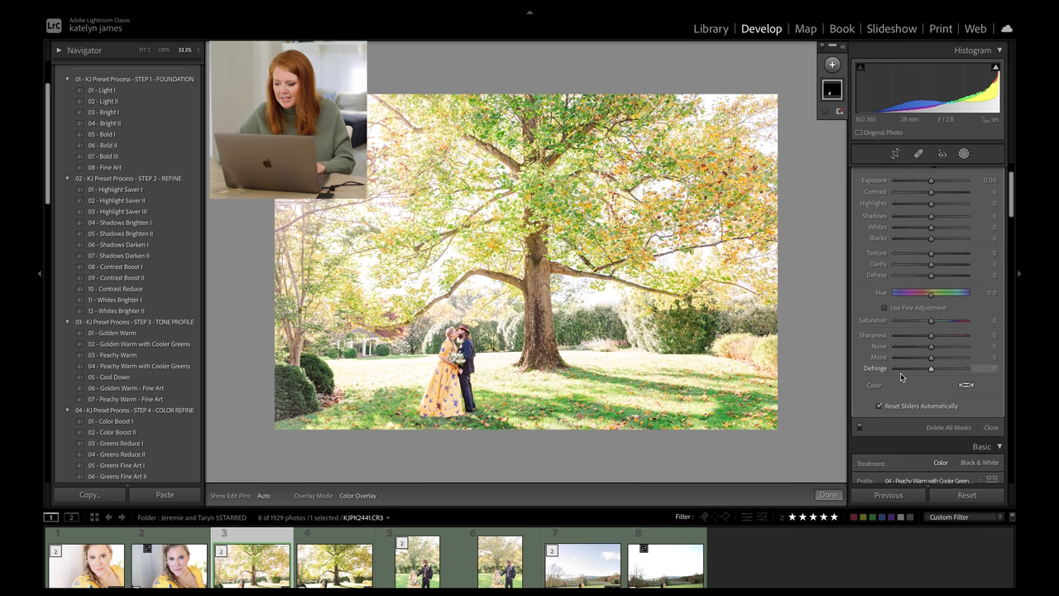
scroll(900, 372, up, 1)
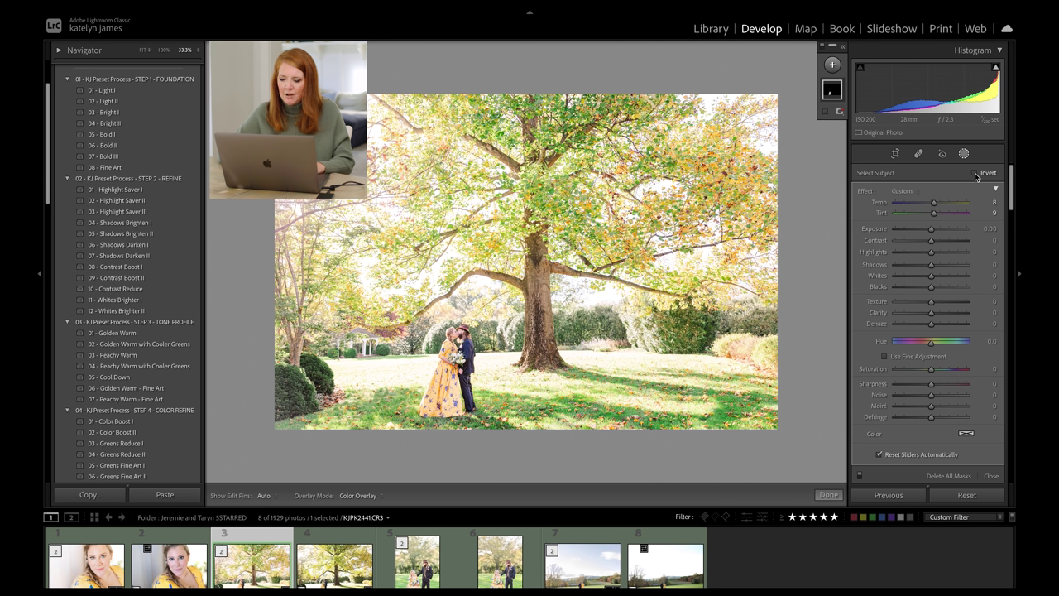
click(976, 174)
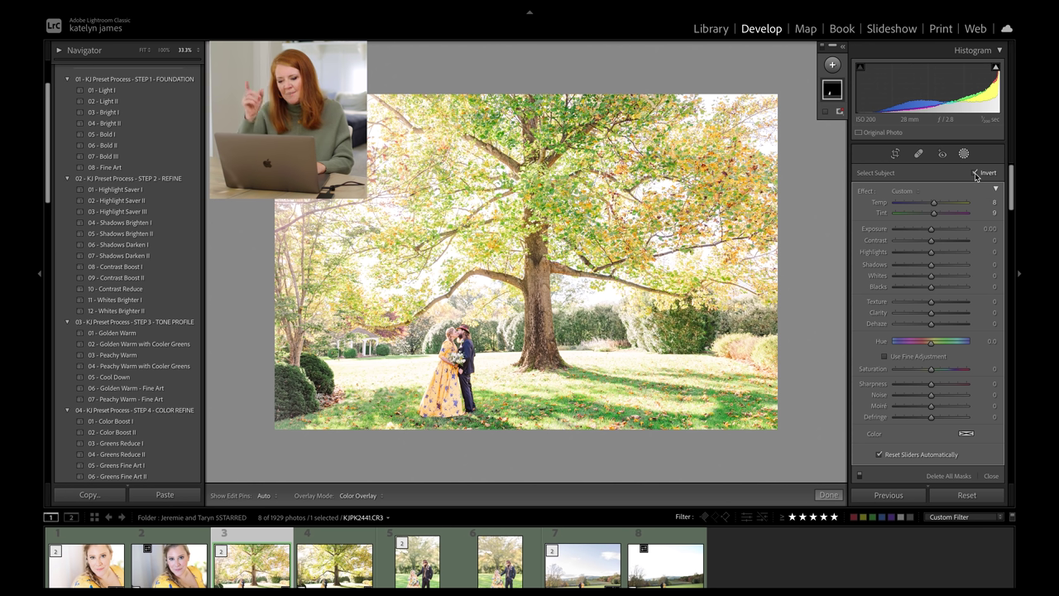
mouse_move(831, 92)
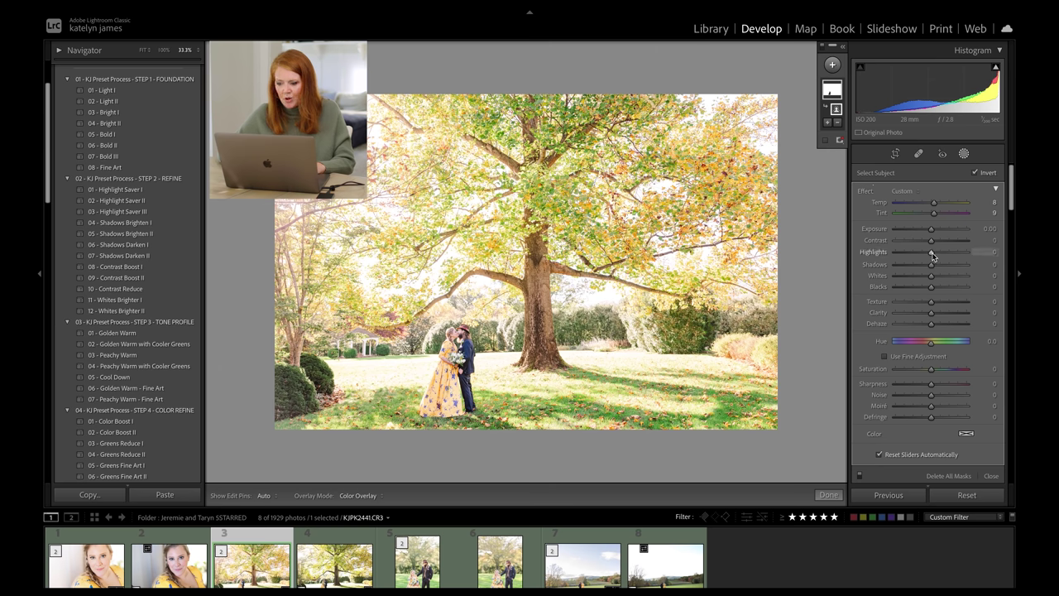
drag(934, 252, 933, 297)
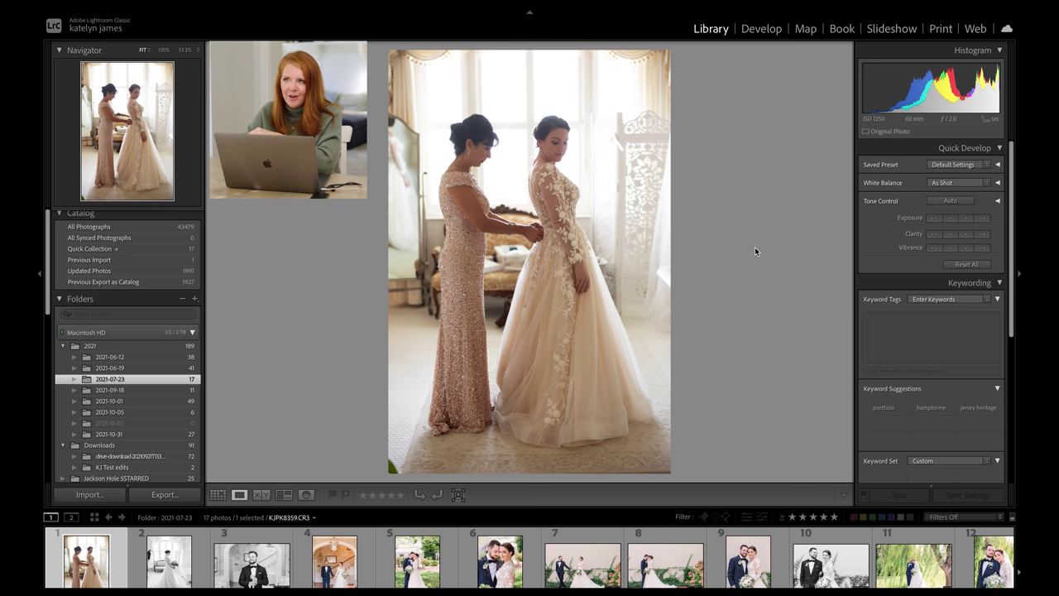
Step: Tighten the bride-and-mother photo's crop in Develop and apply the Bold I preset
click(759, 30)
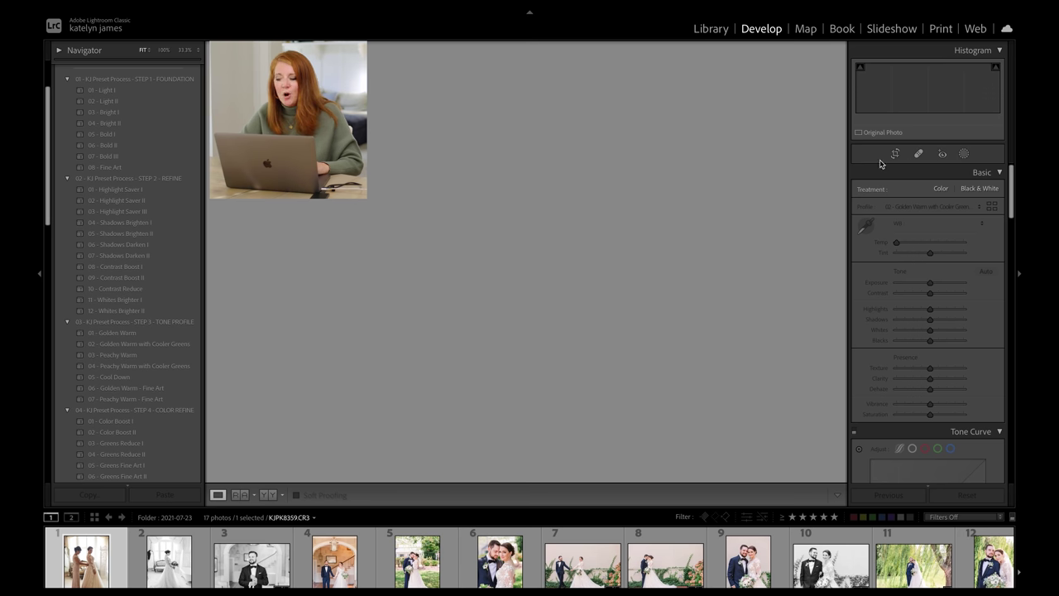
click(895, 155)
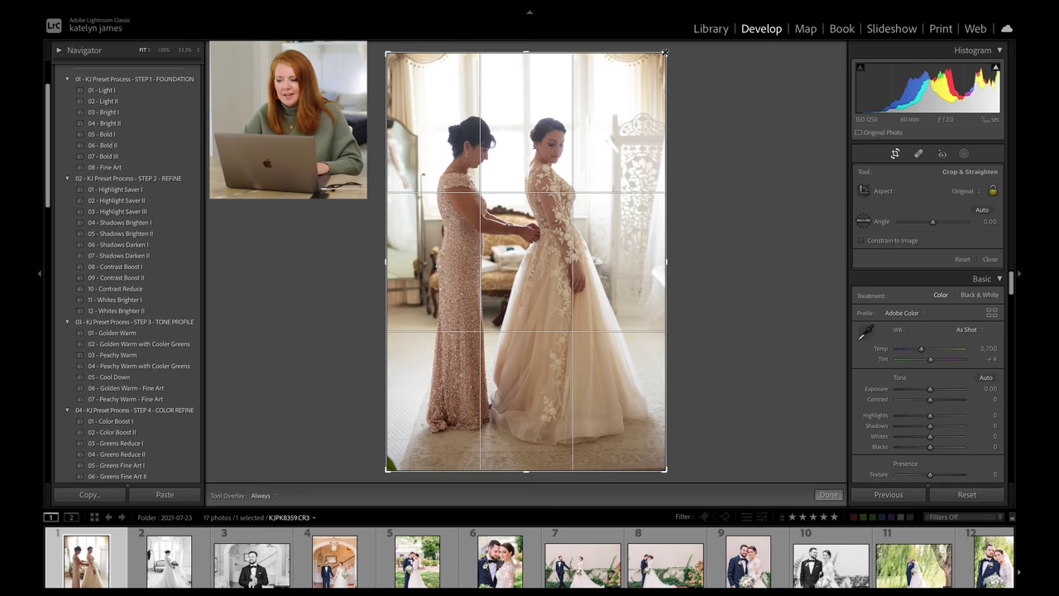
drag(616, 128, 608, 144)
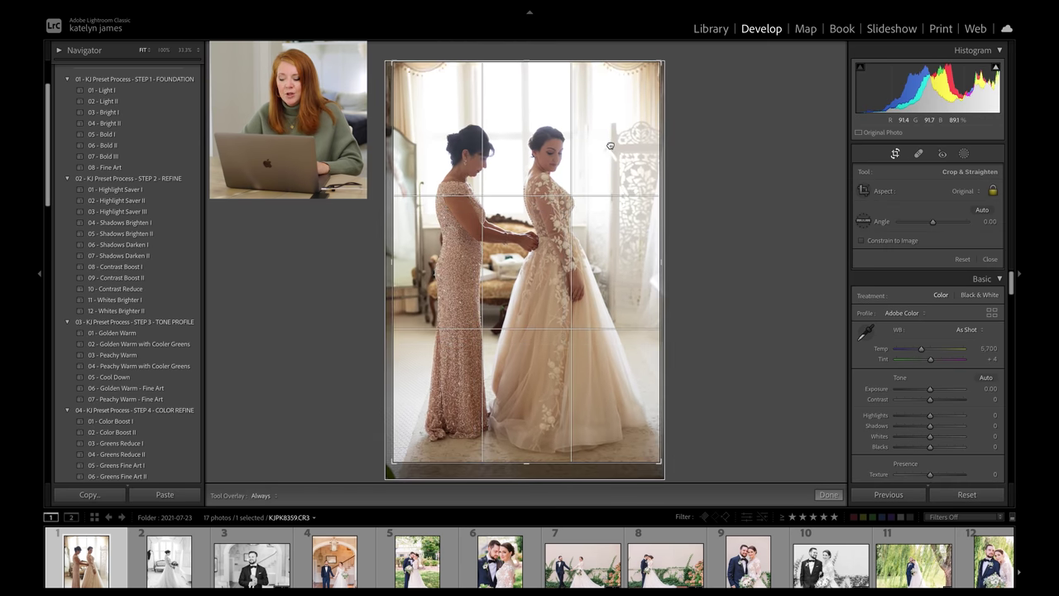
key(Return)
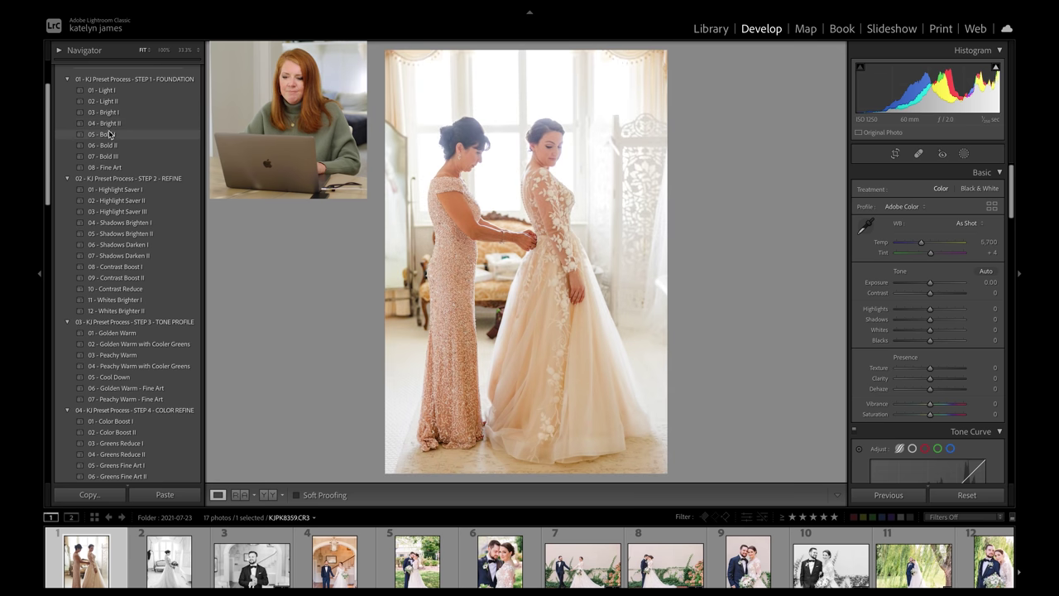
click(108, 134)
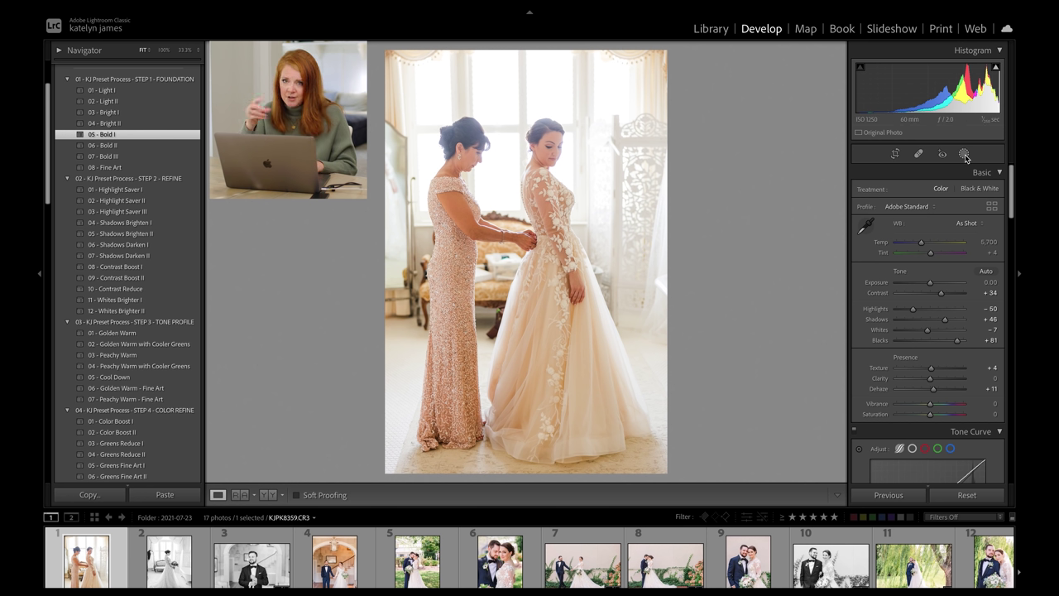
Step: Bring up the new-mask choices for the bride-and-mother photo
click(964, 154)
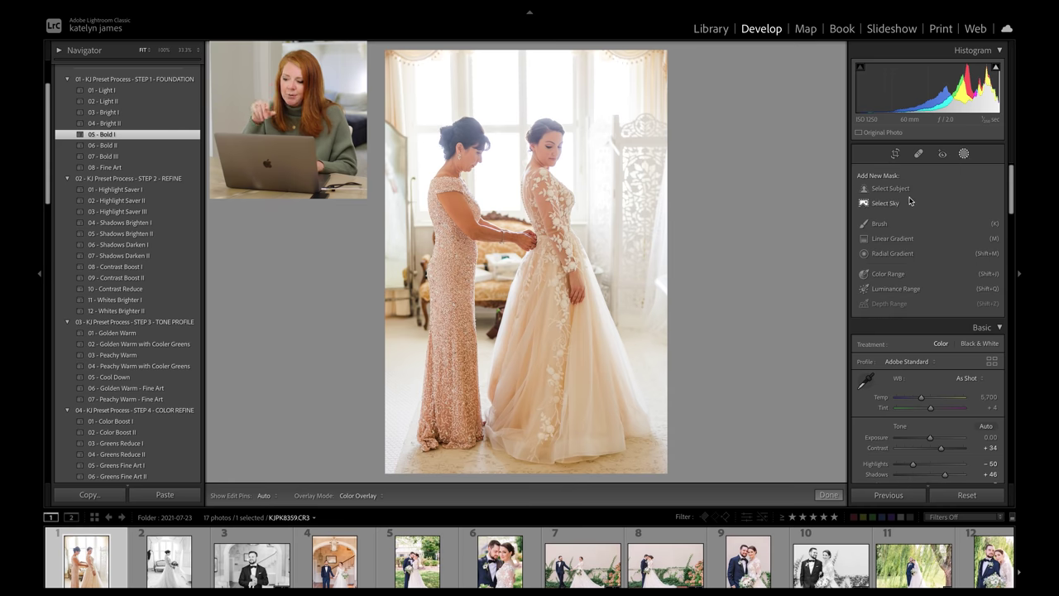
Step: Mask both women with Select Subject, inspect the lace edges closely, and set mask Exposure 0.21
click(902, 188)
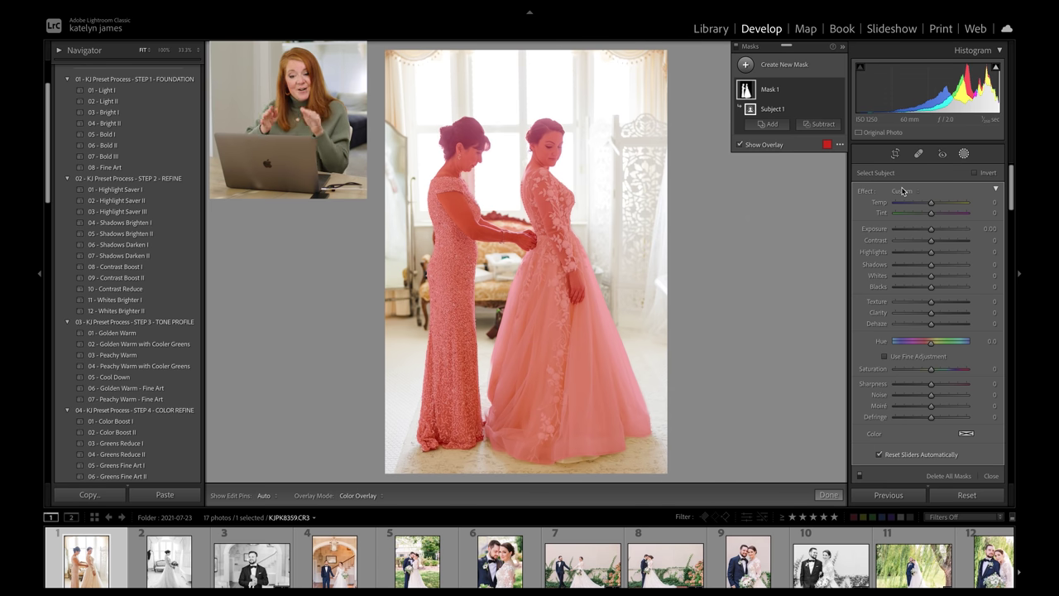
key(ctrl+=)
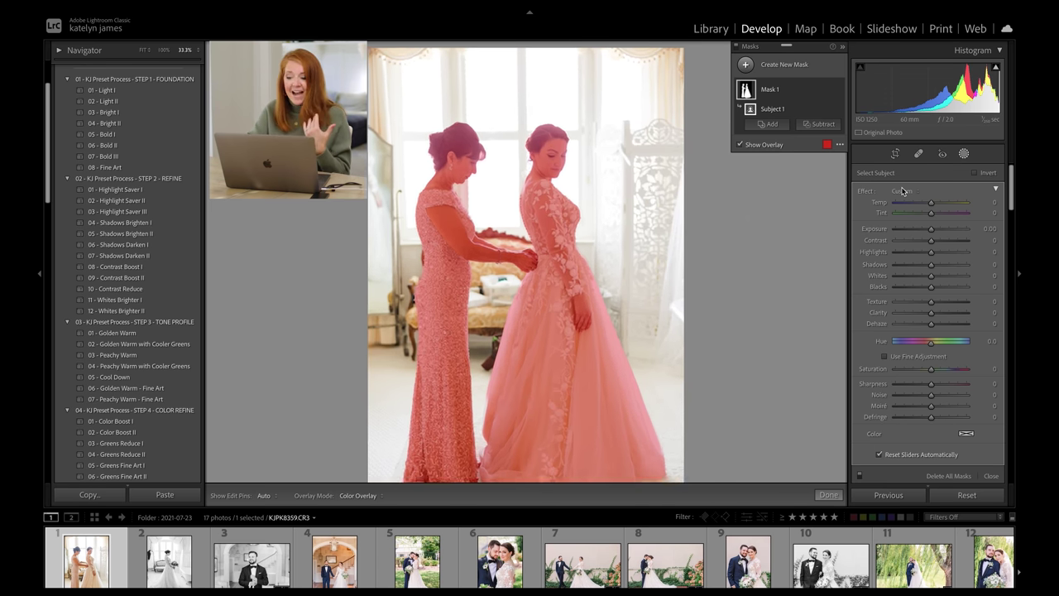
key(ctrl+=)
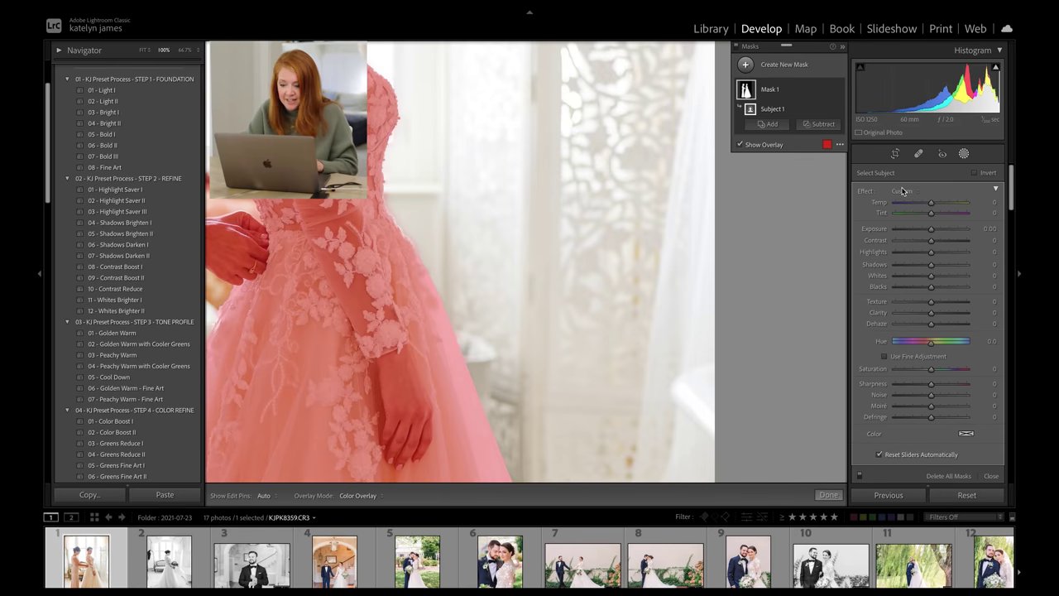
key(ctrl+=)
drag(417, 133, 669, 336)
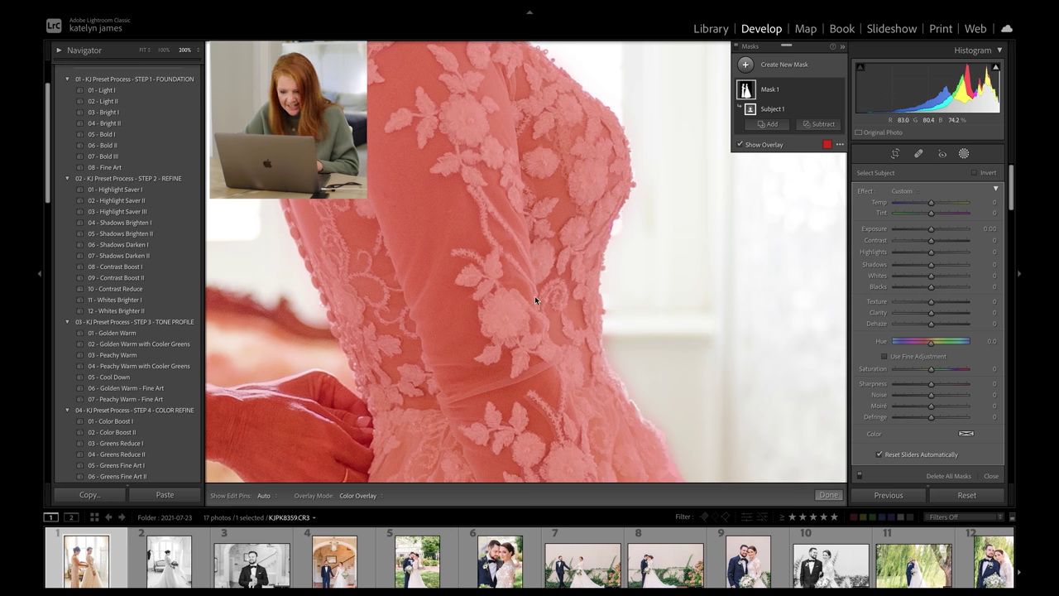
scroll(592, 304, down, 3)
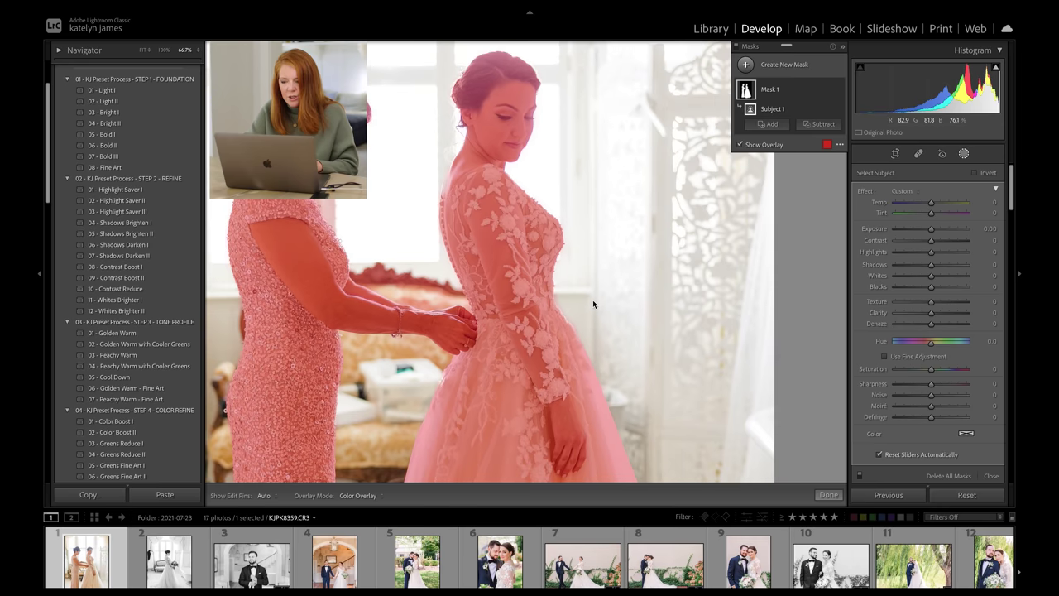
scroll(592, 304, down, 2)
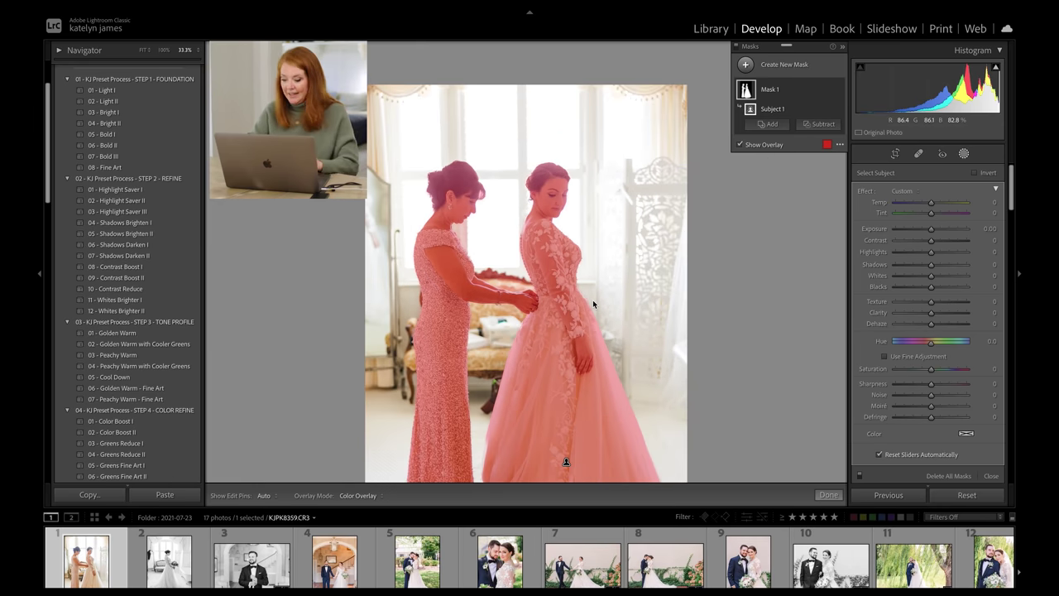
scroll(593, 303, down, 1)
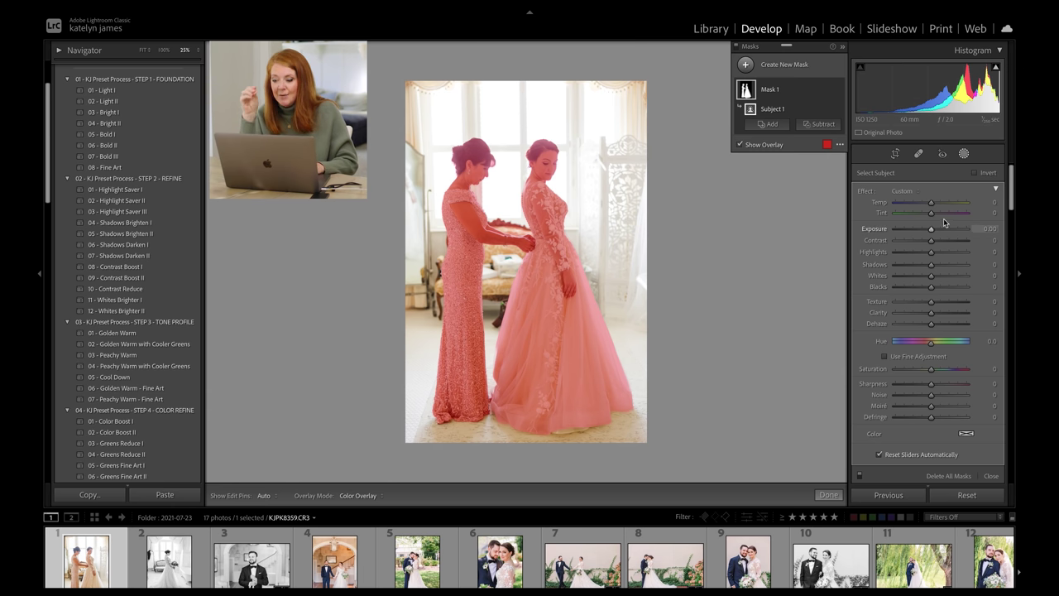
drag(933, 235, 933, 238)
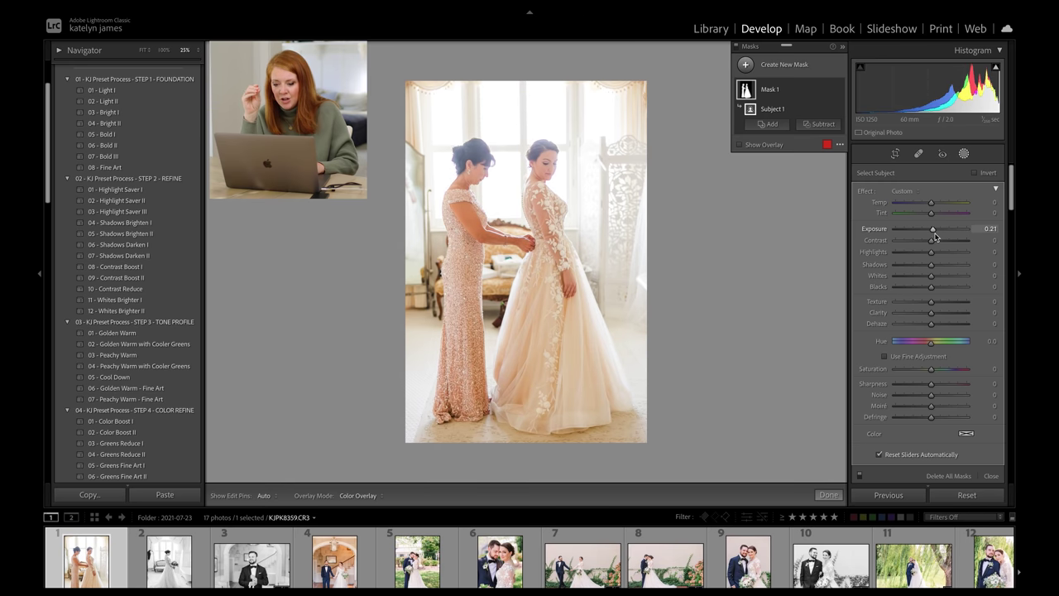
Step: Set the women's mask to Blacks −41, Shadows 25 and Contrast 35
click(917, 287)
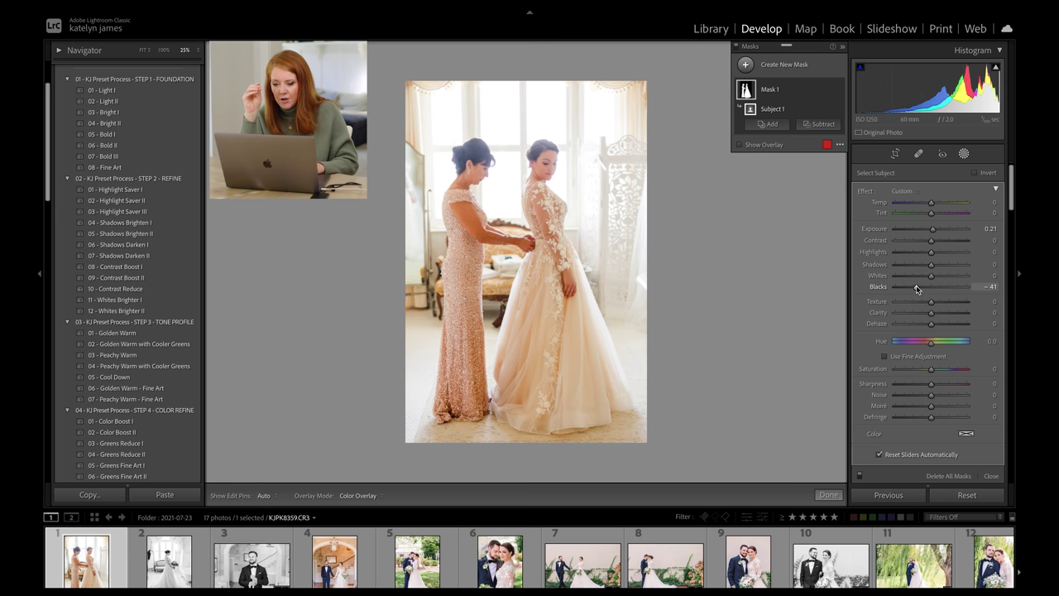
drag(931, 264, 912, 251)
click(945, 240)
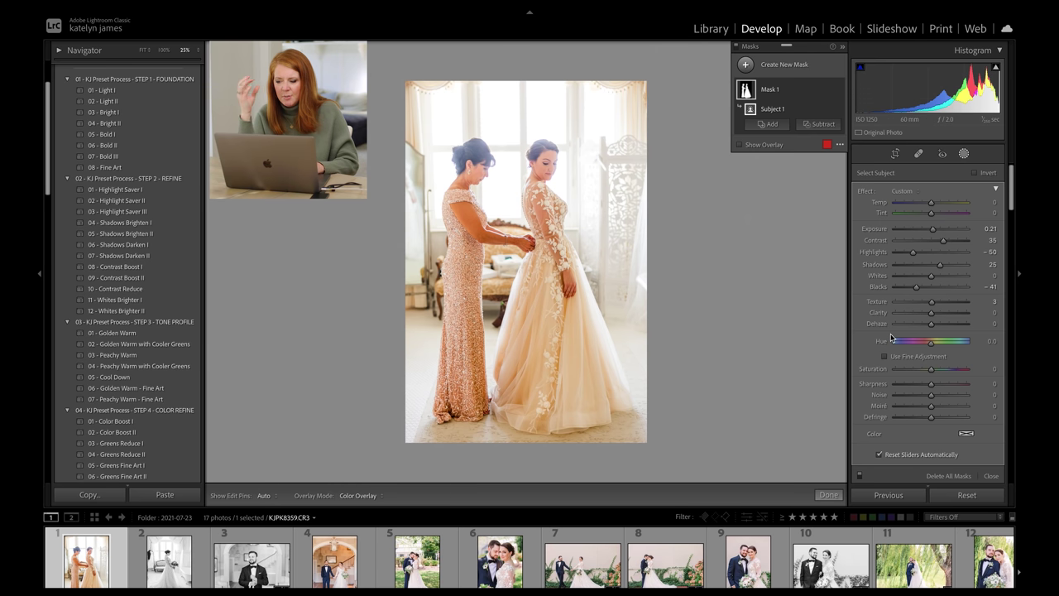
Step: Convert the bride photo to black and white and lower the overall exposure slightly
click(964, 153)
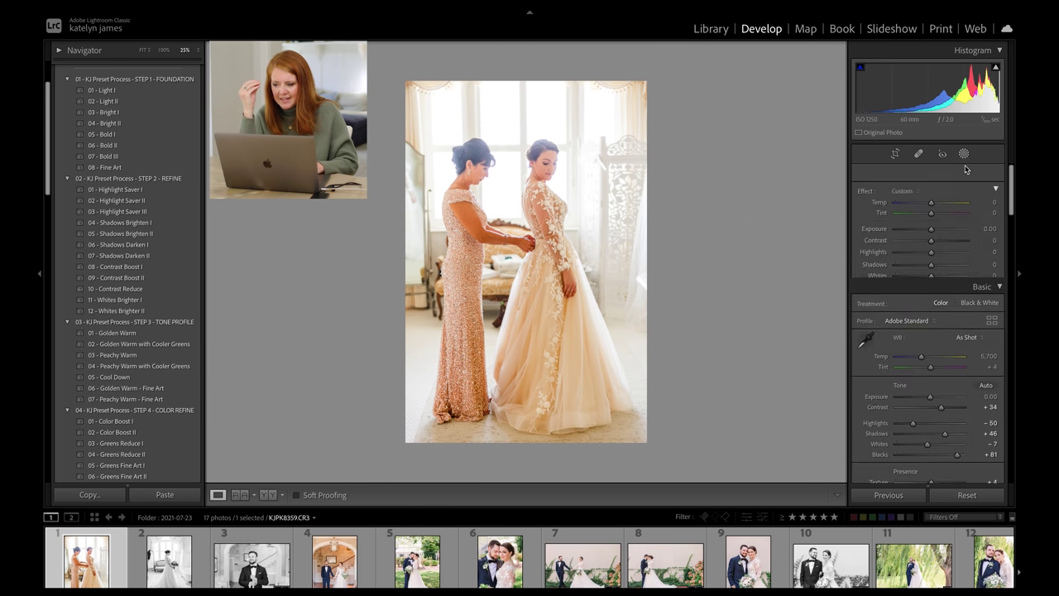
click(978, 188)
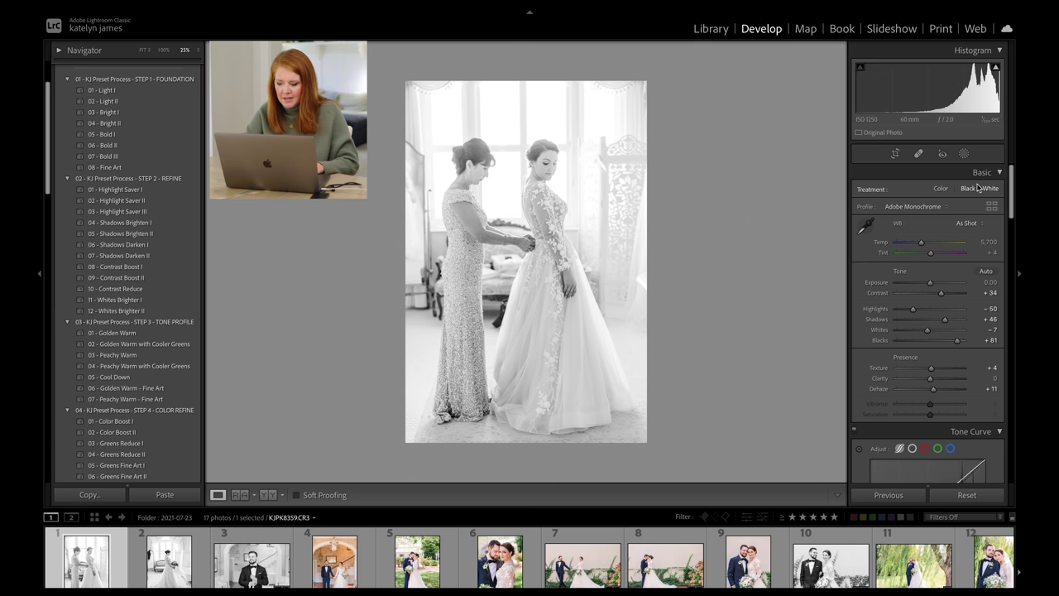
key(minus)
key(minus)
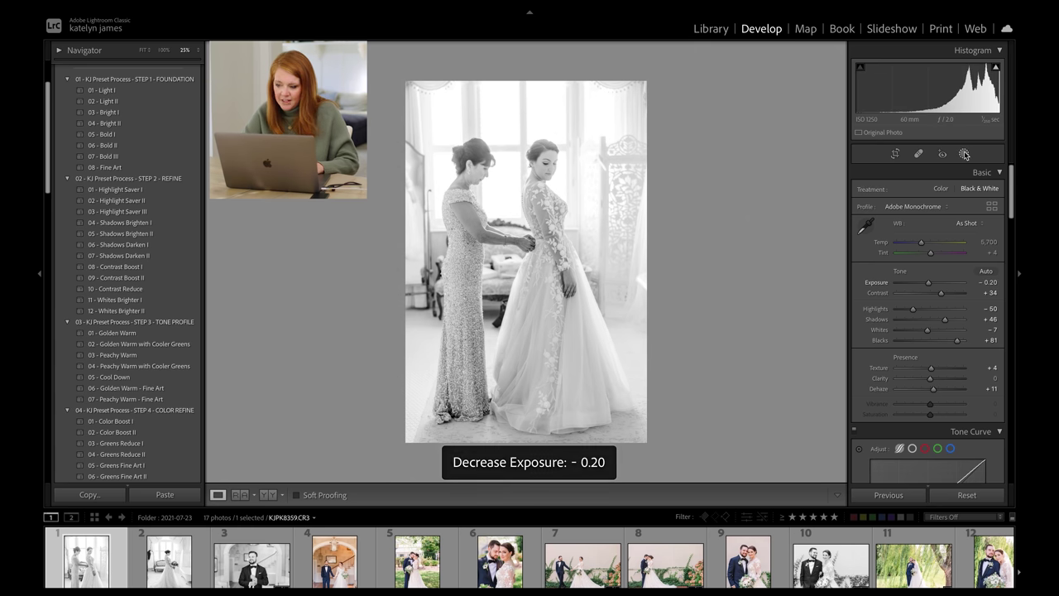
Step: In the subject mask, darken Blacks and set Highlights −64, then reposition the invitation crop
click(964, 154)
click(773, 83)
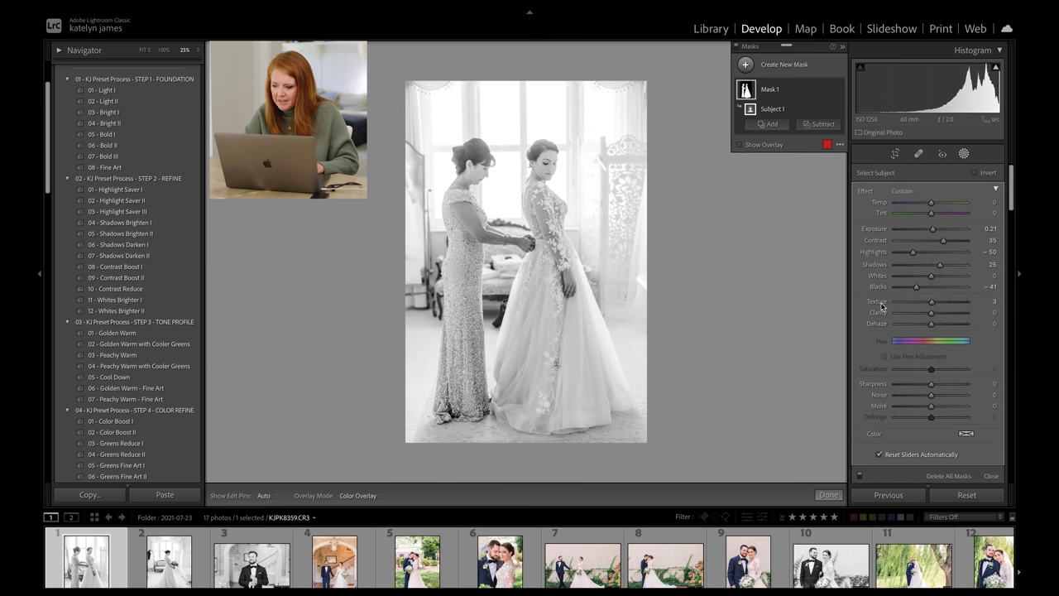
mouse_move(915, 287)
mouse_down()
mouse_move(889, 290)
mouse_move(901, 294)
mouse_up()
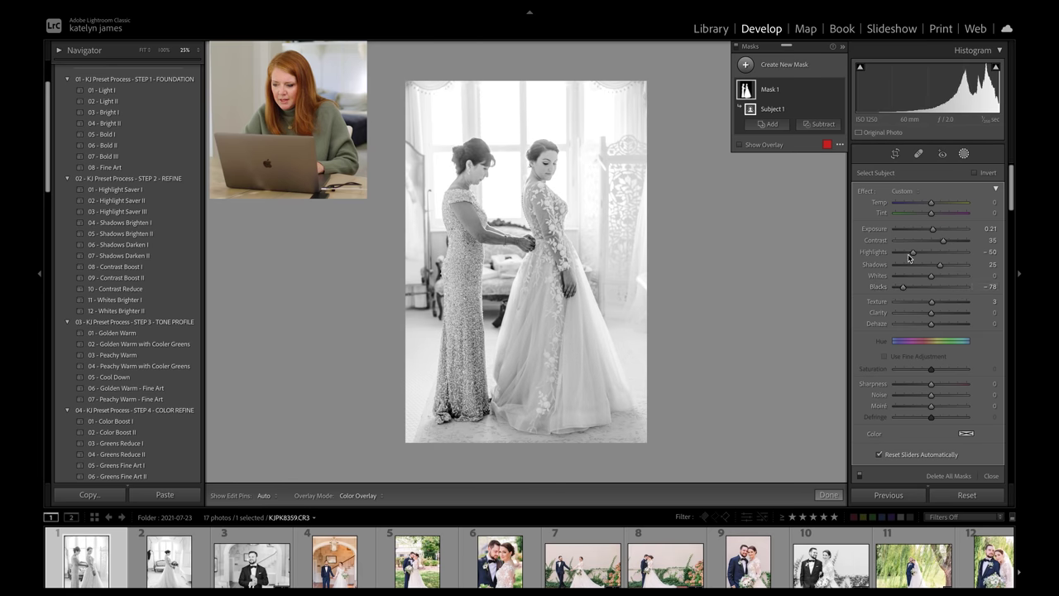
drag(909, 258, 947, 245)
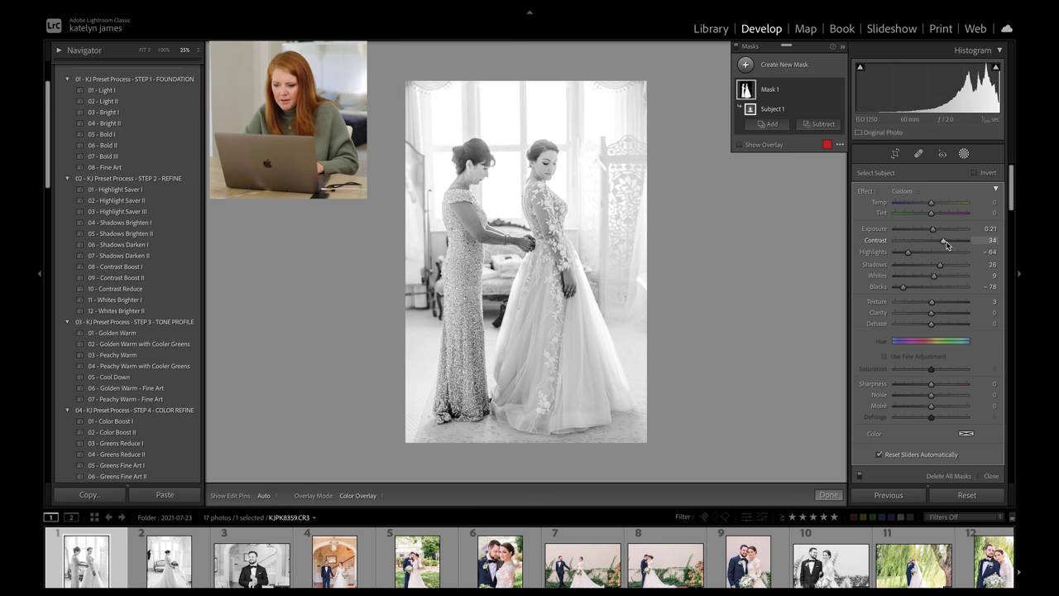
key(ctrl+z)
key(ctrl+z)
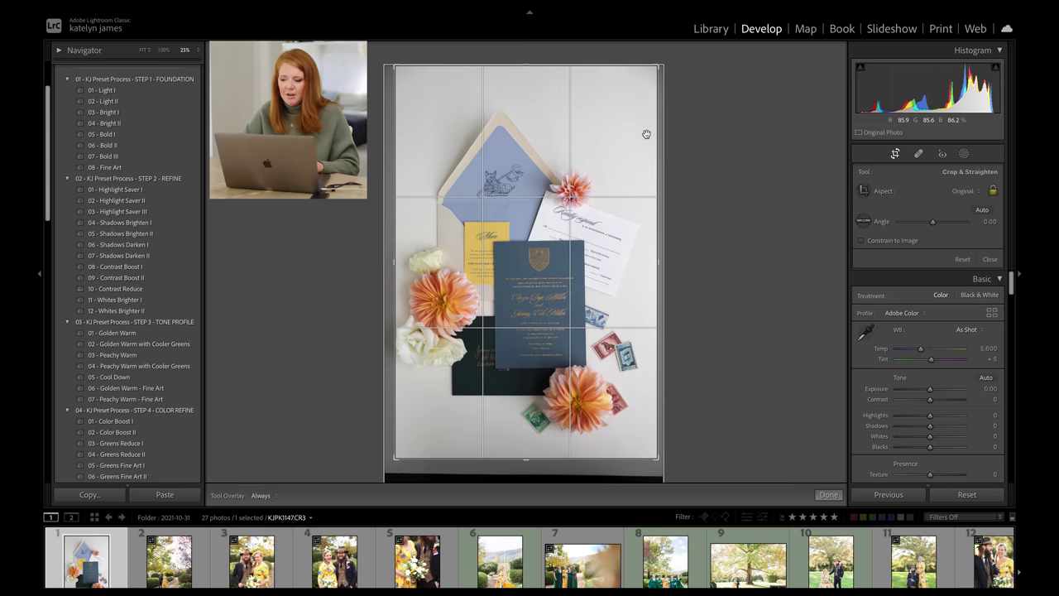
drag(646, 134, 696, 138)
Step: Commit the invitation crop and mask the cards, envelope and dahlias with Select Subject
key(Return)
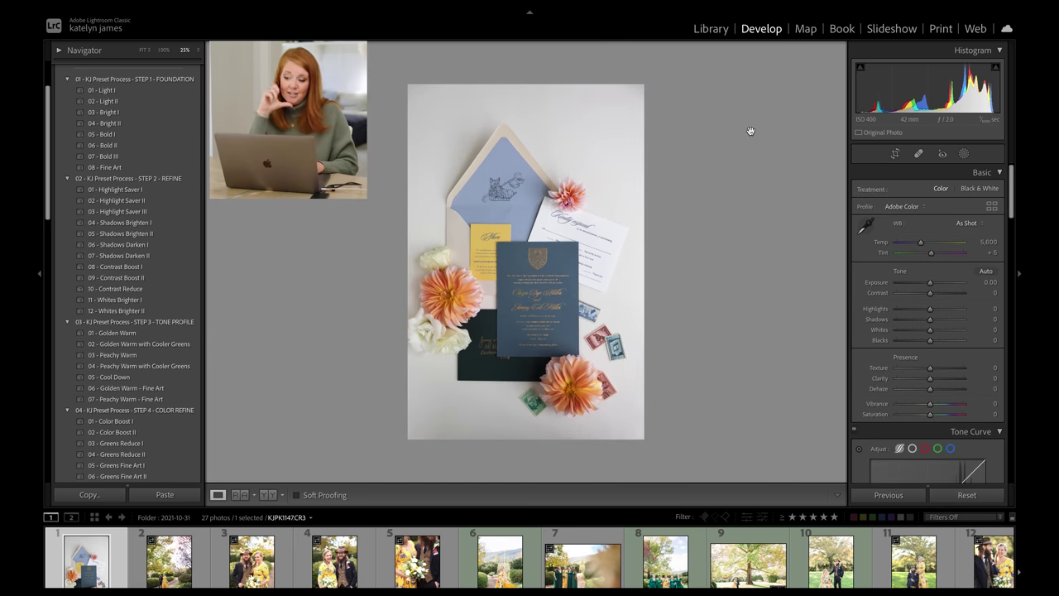
click(963, 153)
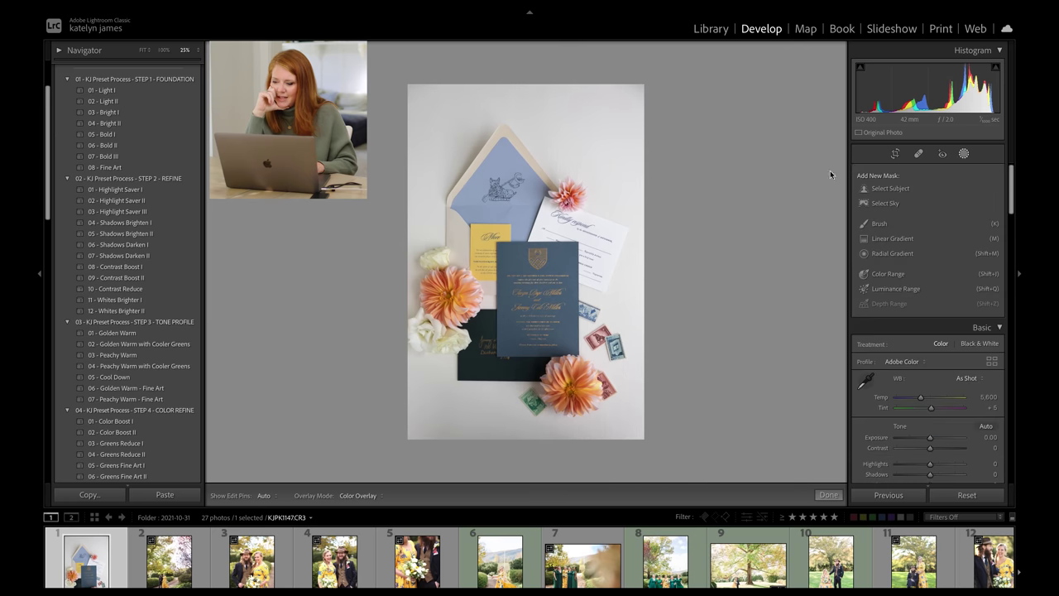
click(889, 193)
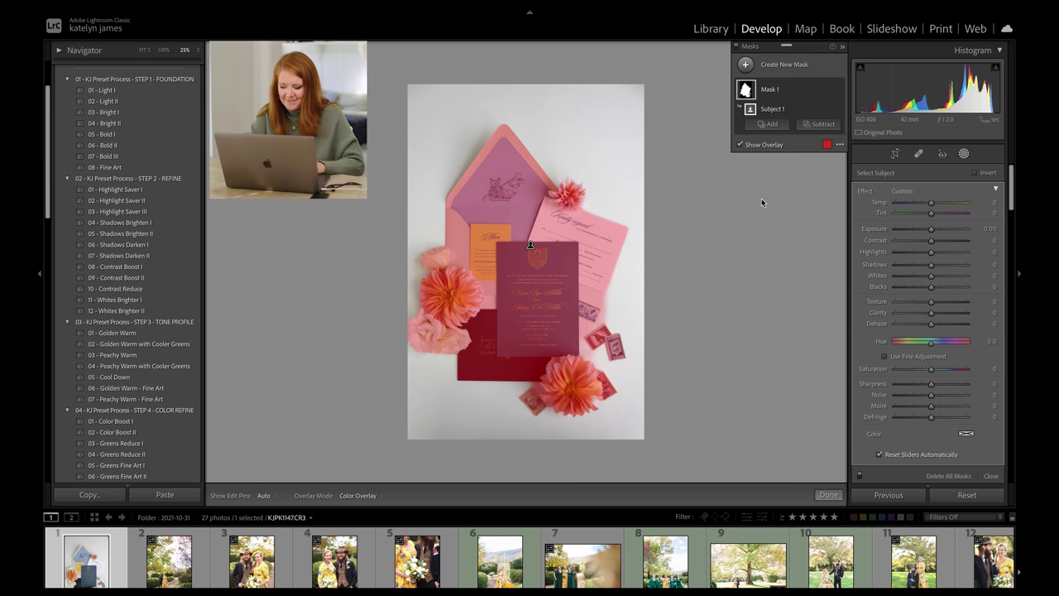
key(ctrl+equal)
drag(625, 378, 631, 252)
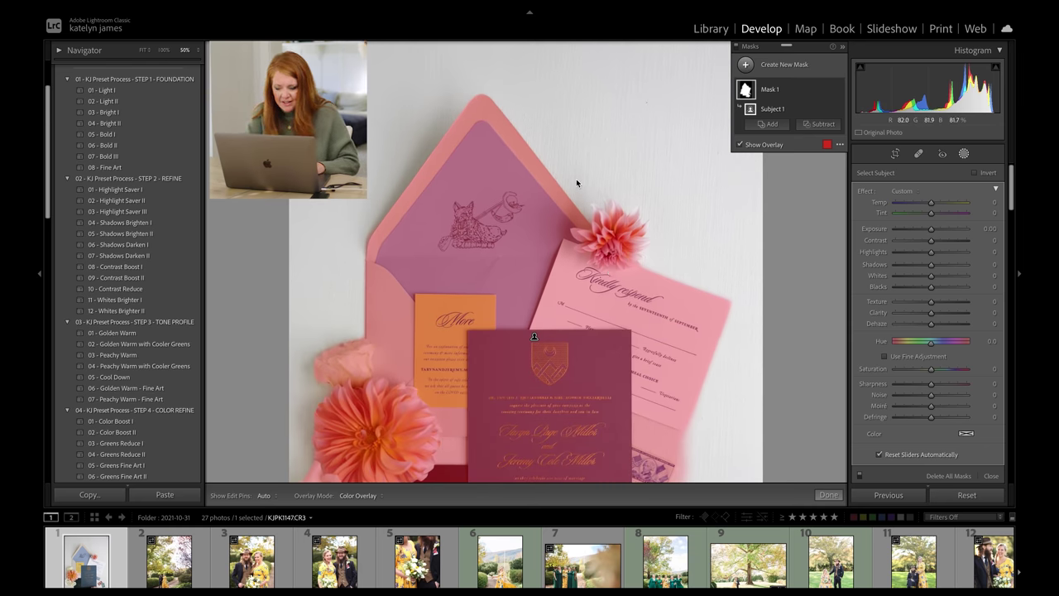
key(super+comma)
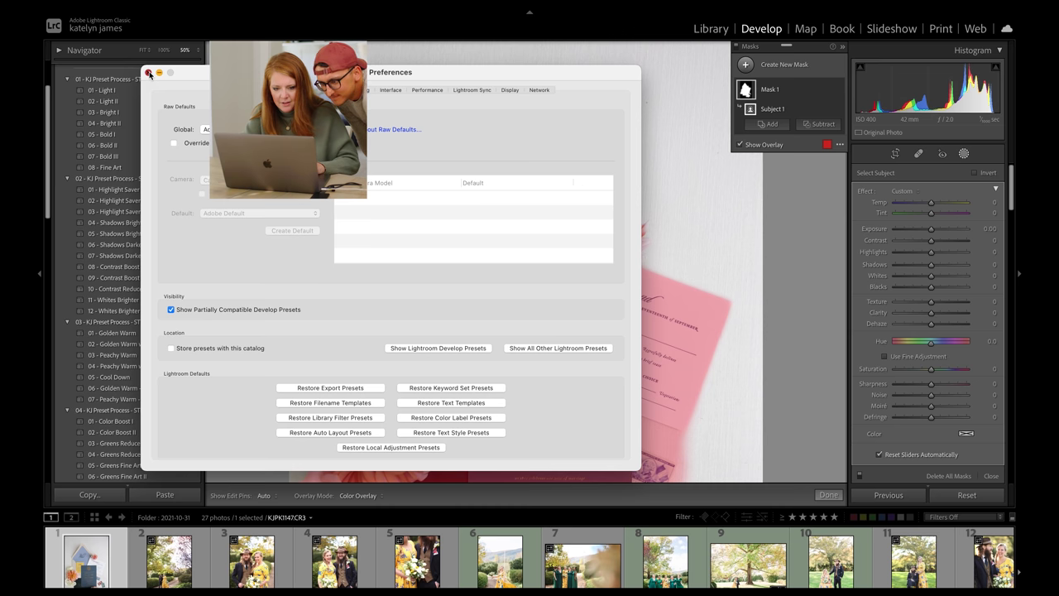
click(148, 72)
key(super+minus)
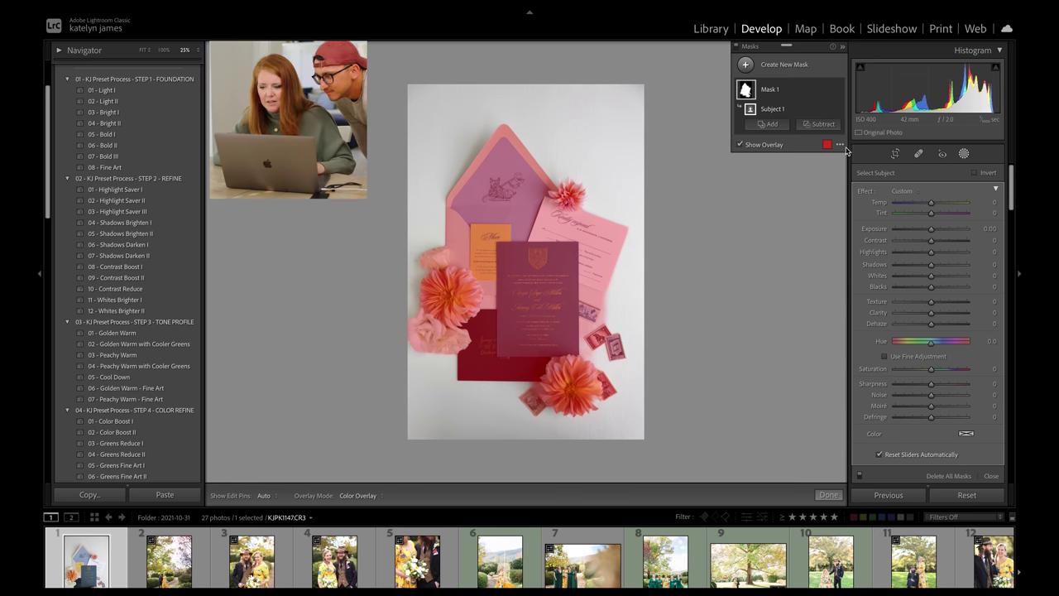
click(839, 145)
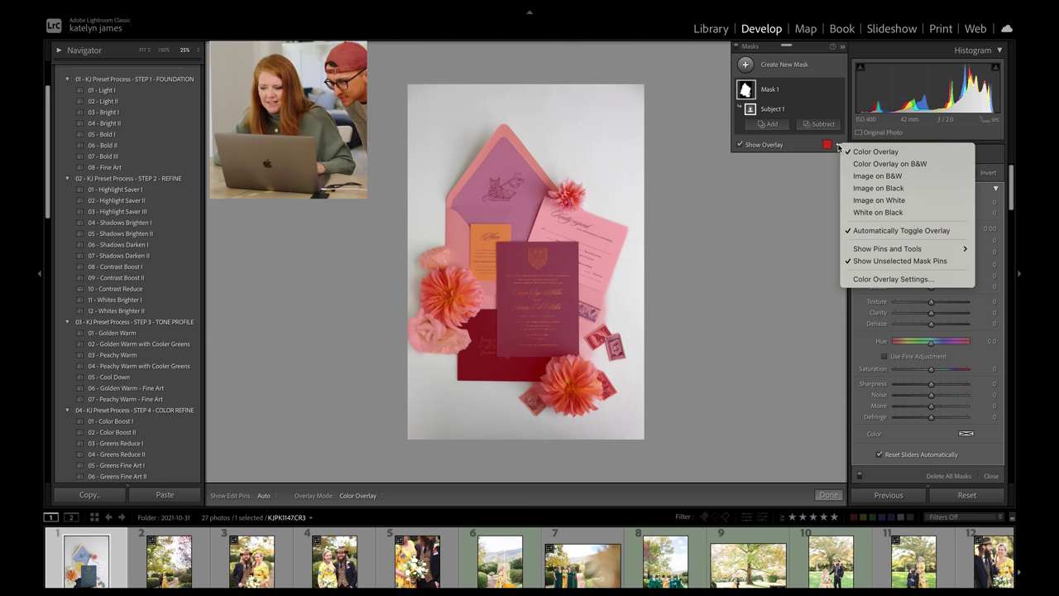
click(838, 146)
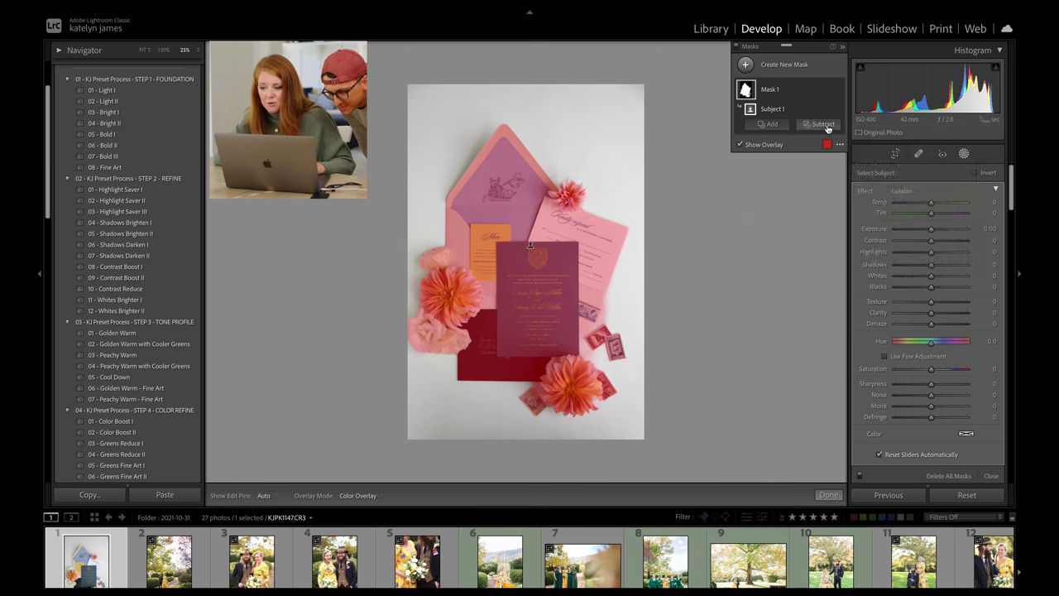
Step: Add a subtracting brush to the invitation mask, shrink it, and undo a stroke
click(828, 126)
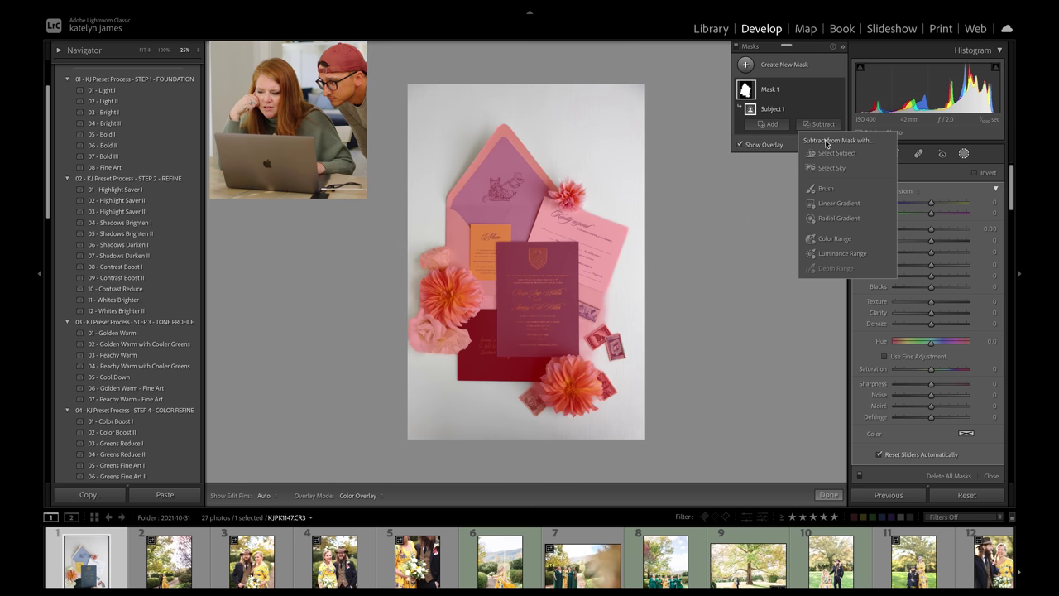
click(828, 188)
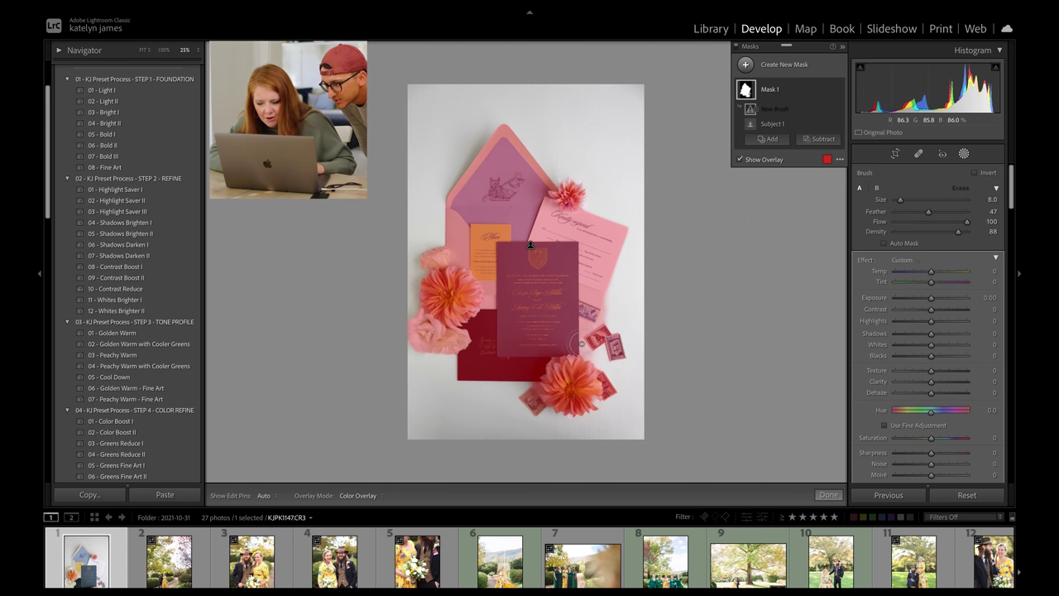
scroll(576, 343, down, 5)
key(h)
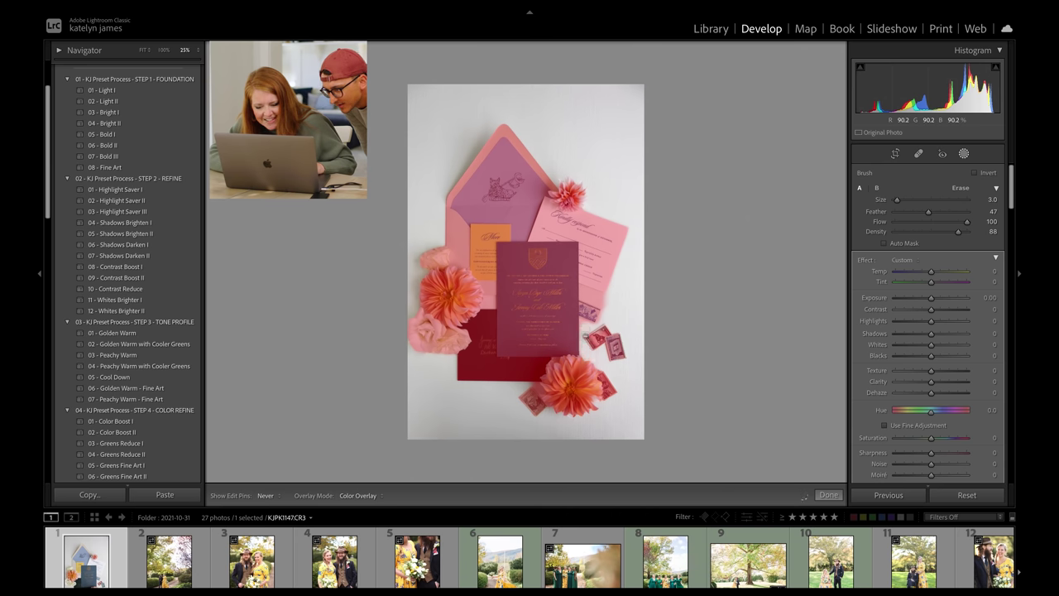
key(h)
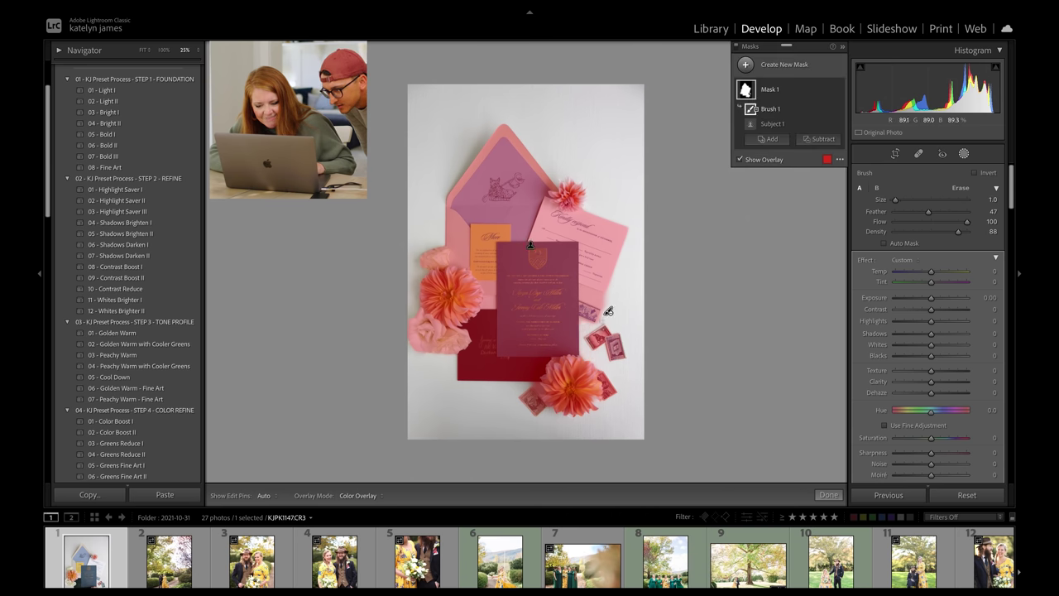
key(bracketleft)
key(h)
key(h)
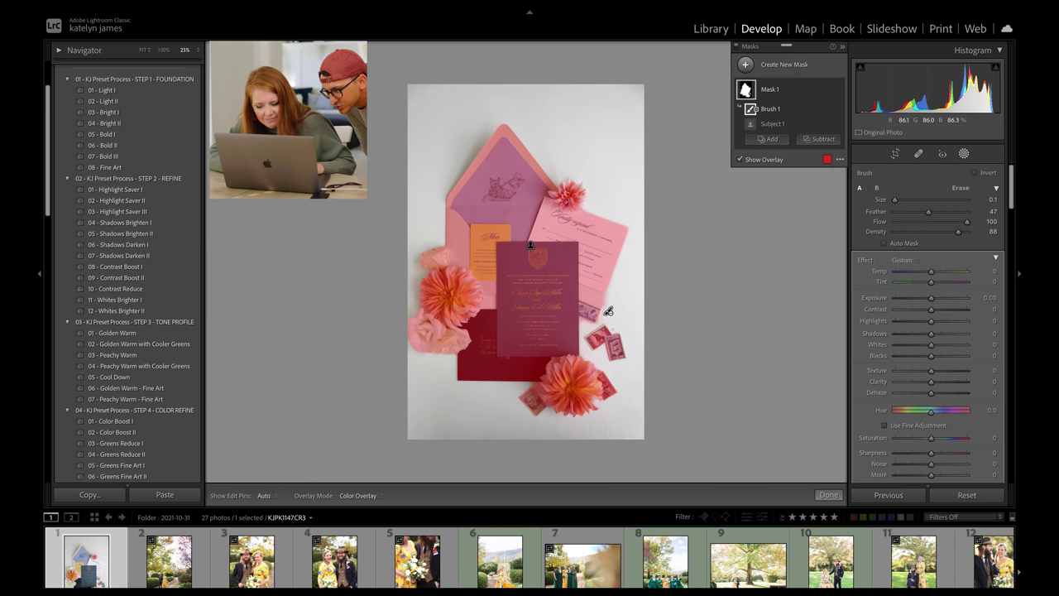
key(ctrl+z)
Step: Zoom in on the stamps and lower cards and undo another unwanted brush stroke
key(ctrl+equal)
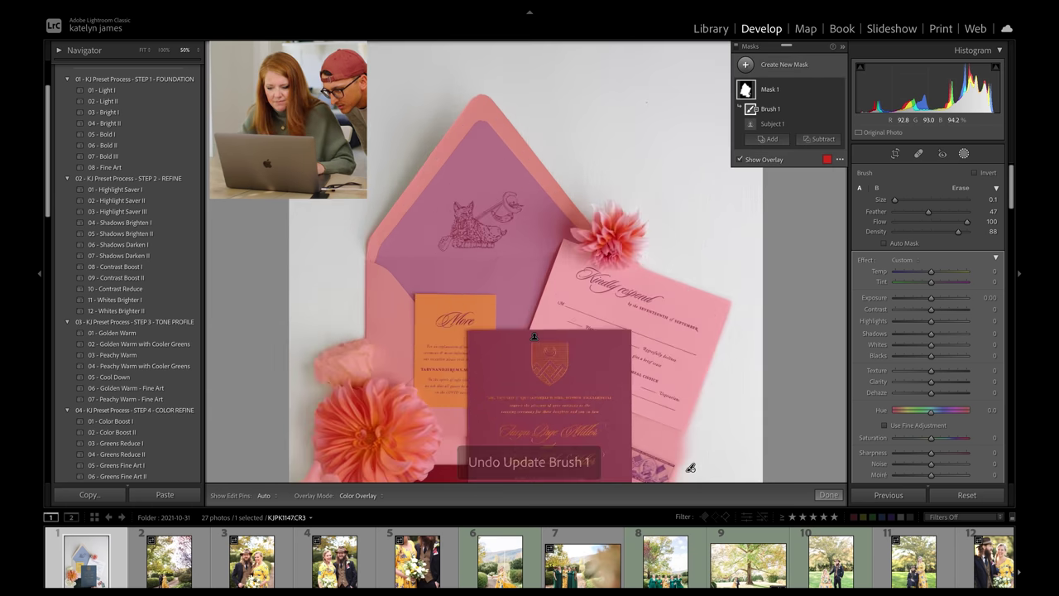
drag(690, 468, 691, 181)
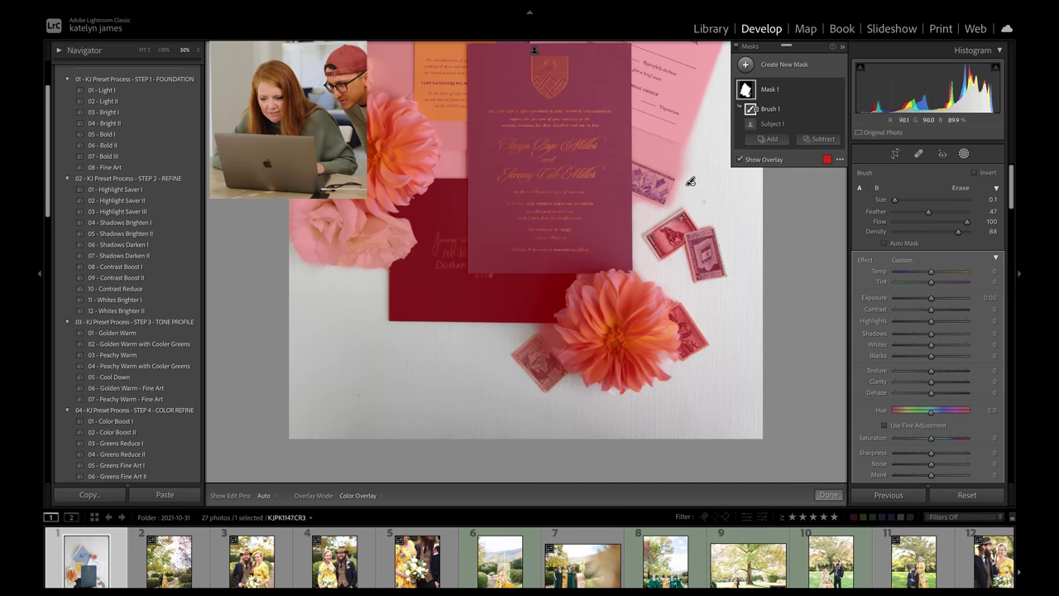
scroll(691, 182, up, 5)
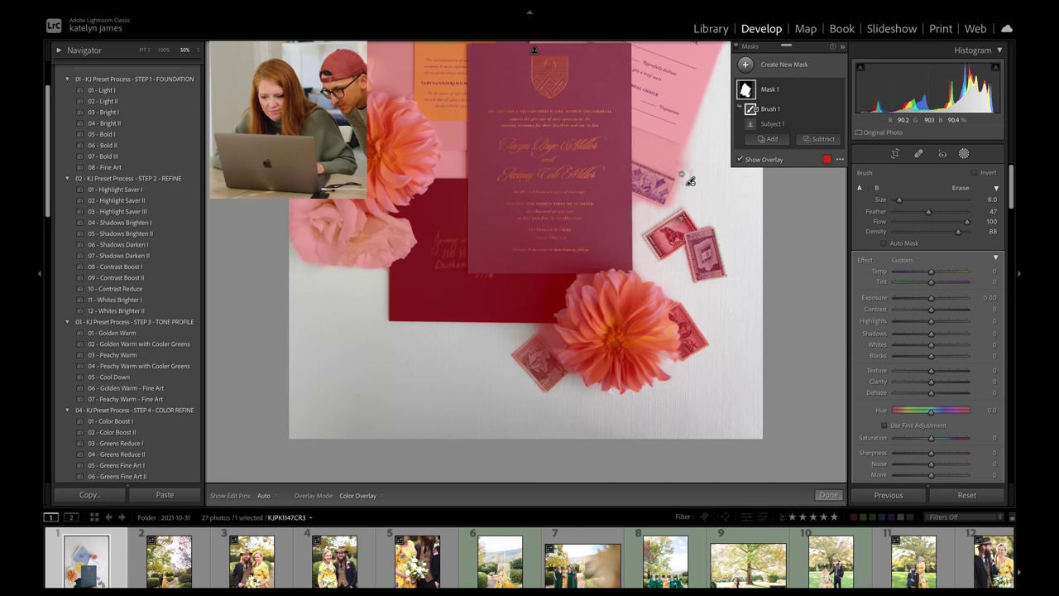
scroll(690, 181, down, 2)
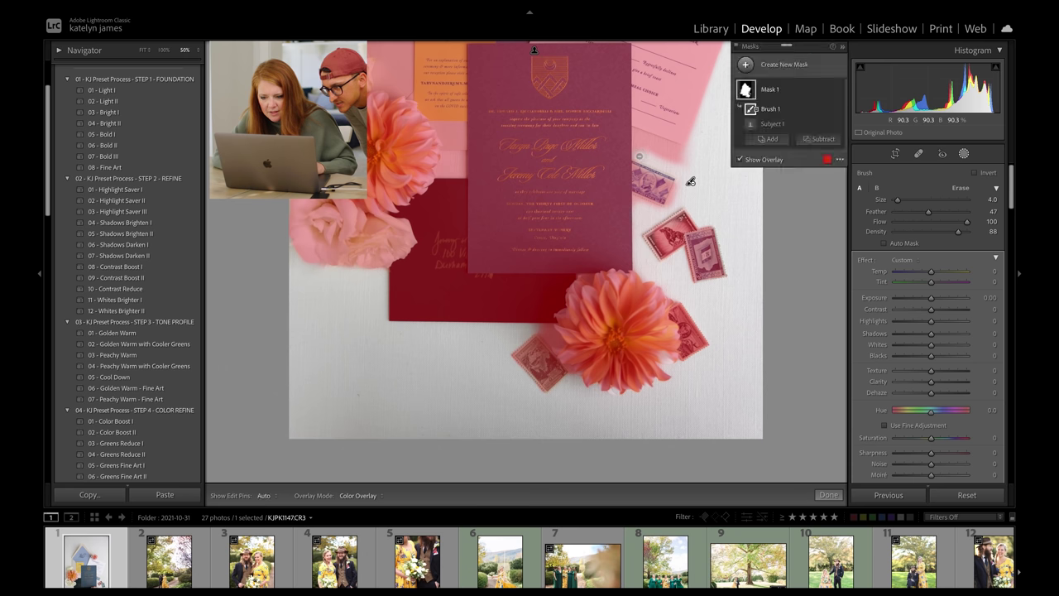
key(h)
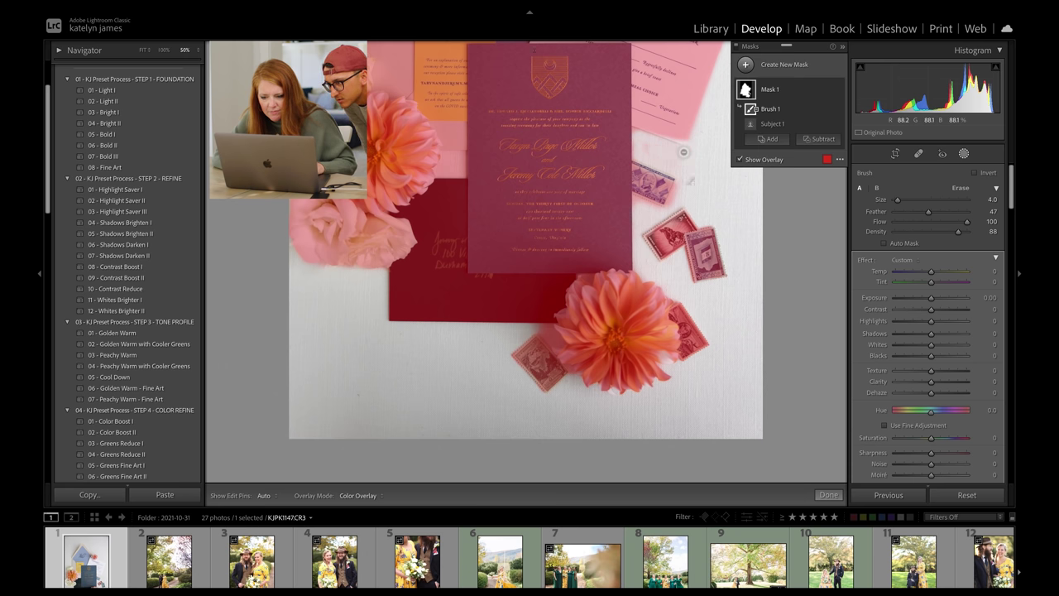
key(h)
key(ctrl+z)
key(h)
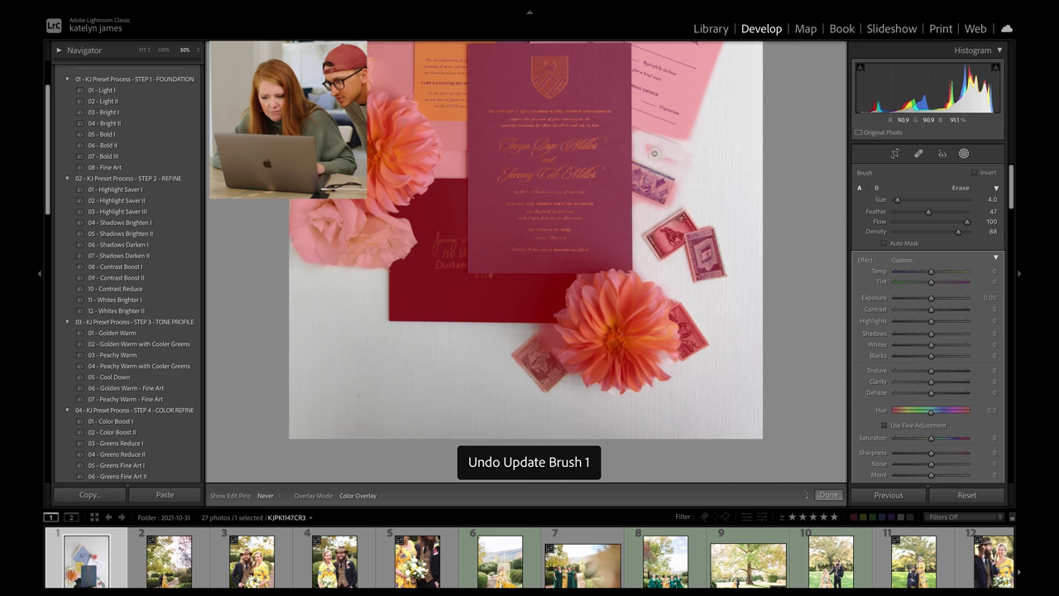
key(h)
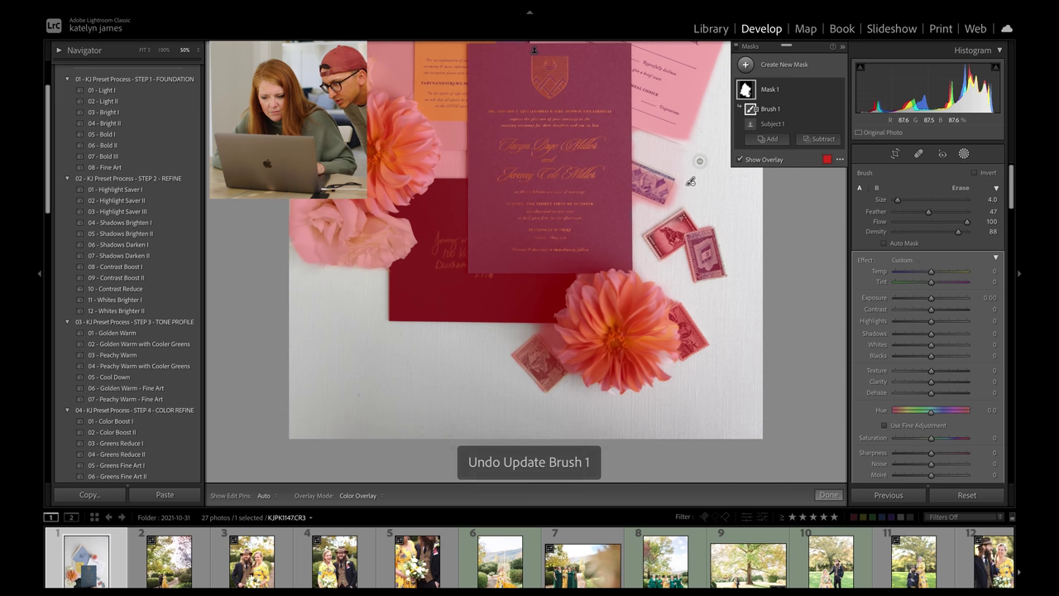
Step: Add a second Select Subject component, Subject 2, to the invitation mask
click(767, 138)
click(785, 168)
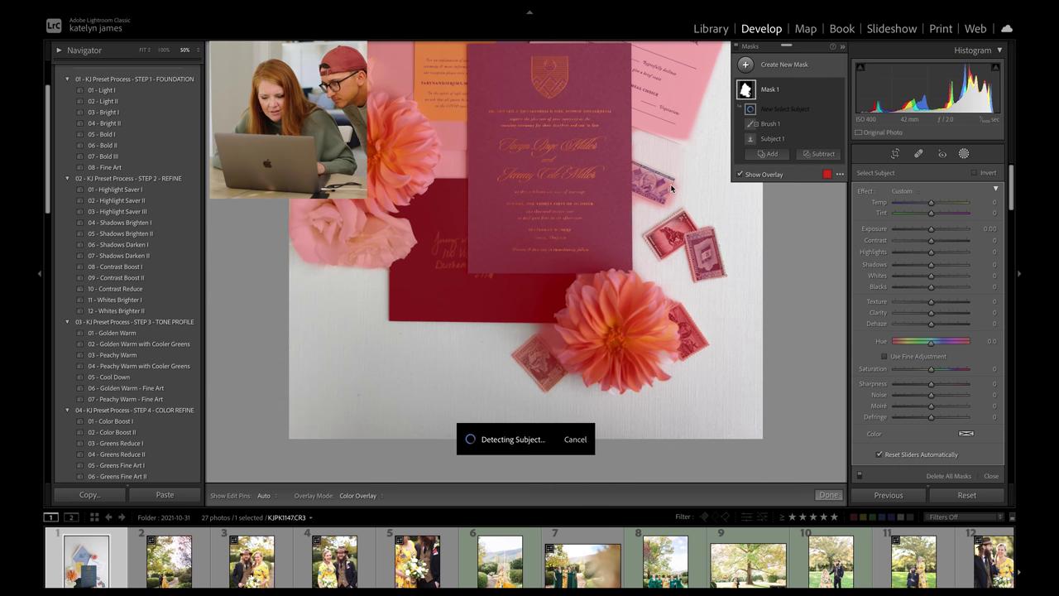